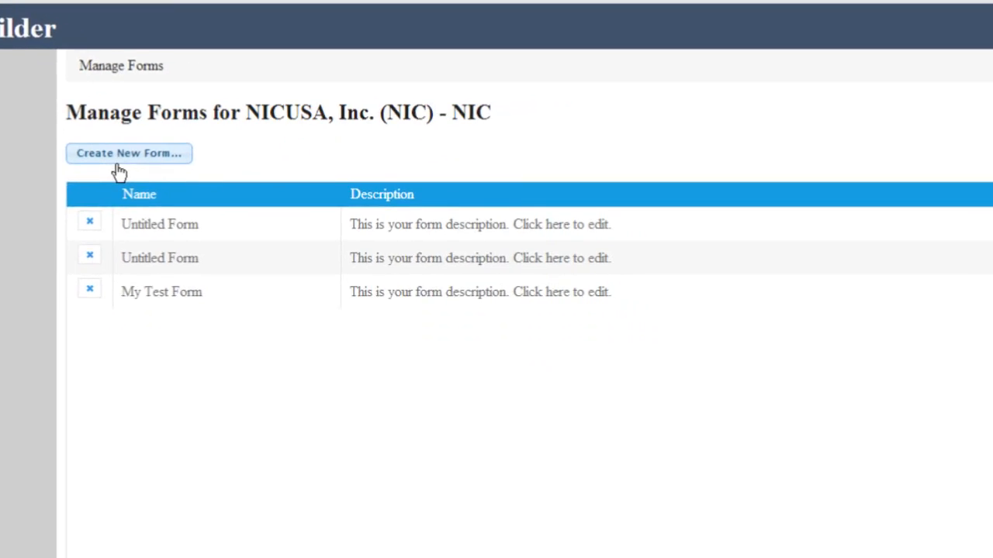
Create a new form titled 'Training Form 1'.
{"action": "left_click", "coordinate": [118, 165]}
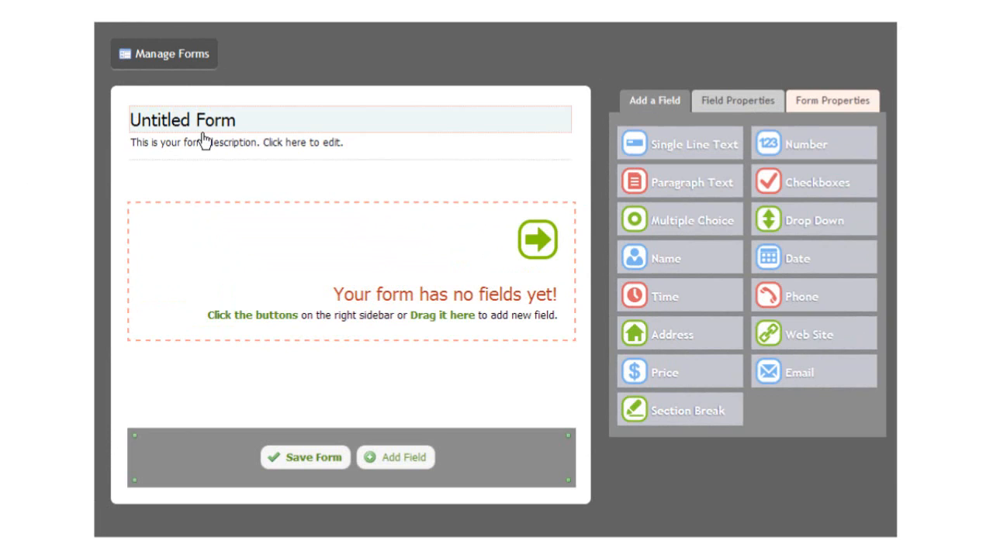
{"action": "left_click", "coordinate": [229, 141]}
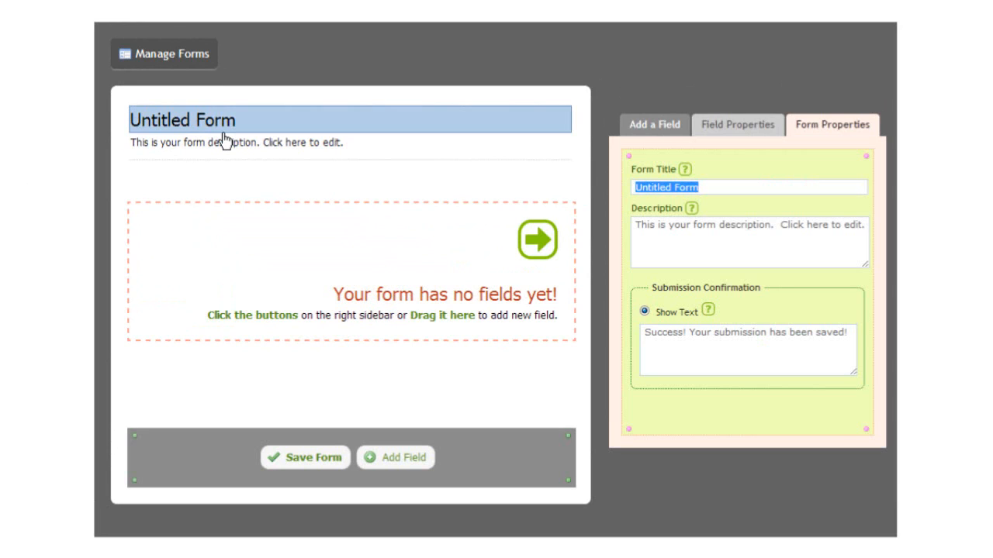
{"action": "type", "text": "Training Form 1"}
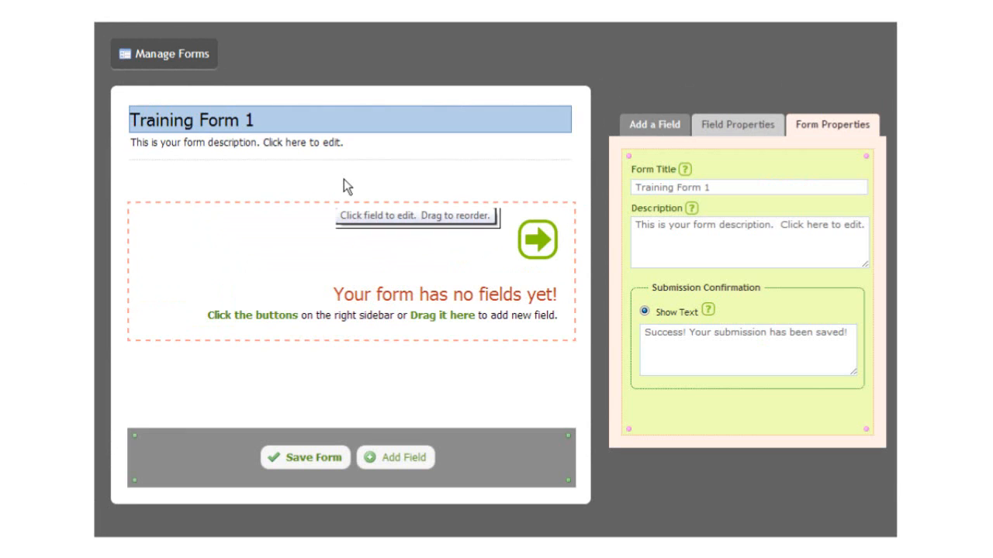
Replace the form description with 'this form is for the training class'.
{"action": "left_click", "coordinate": [679, 254]}
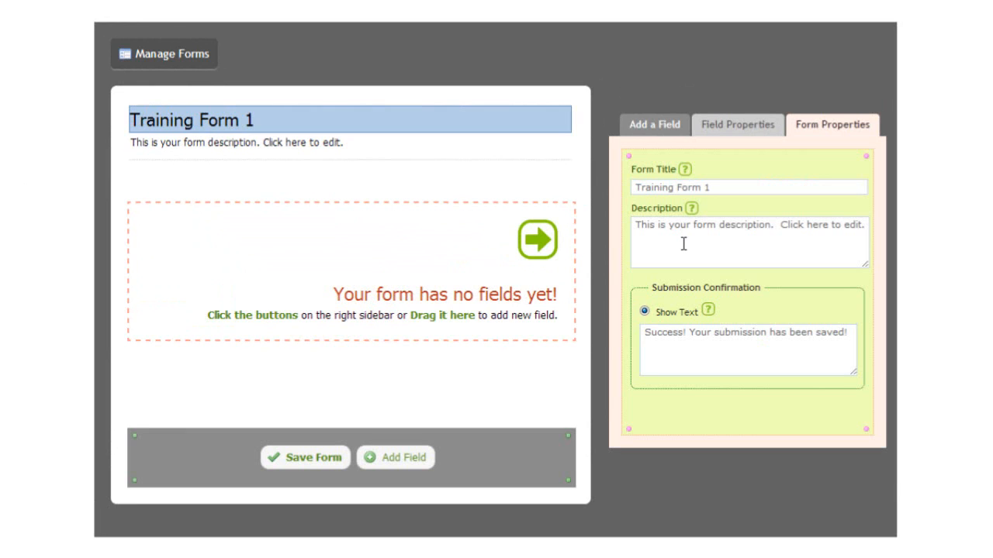
{"action": "left_click_drag", "start_coordinate": [643, 230], "coordinate": [849, 225]}
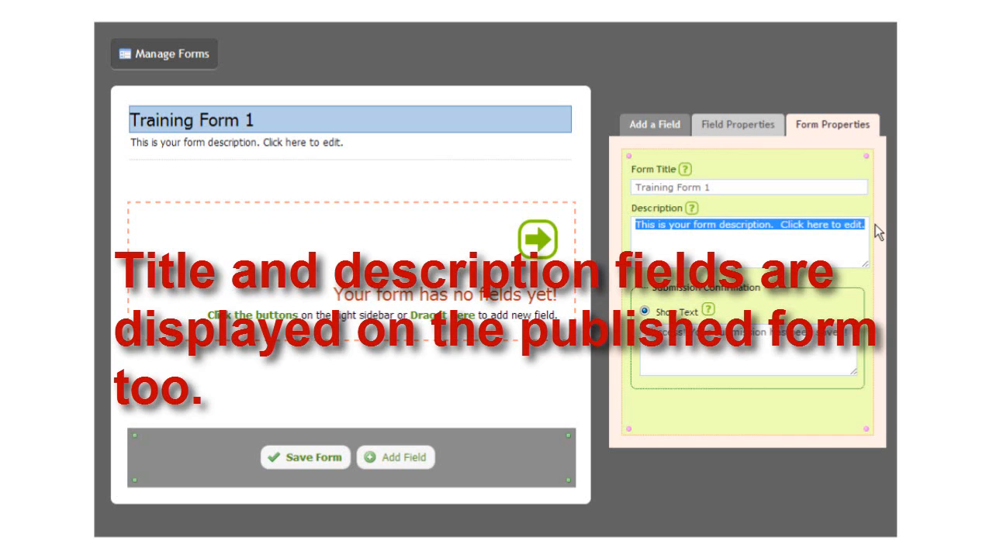
{"action": "type", "text": "this form is for the training claas"}
{"action": "key", "text": "BackSpace"}
{"action": "key", "text": "BackSpace"}
{"action": "type", "text": "ss"}
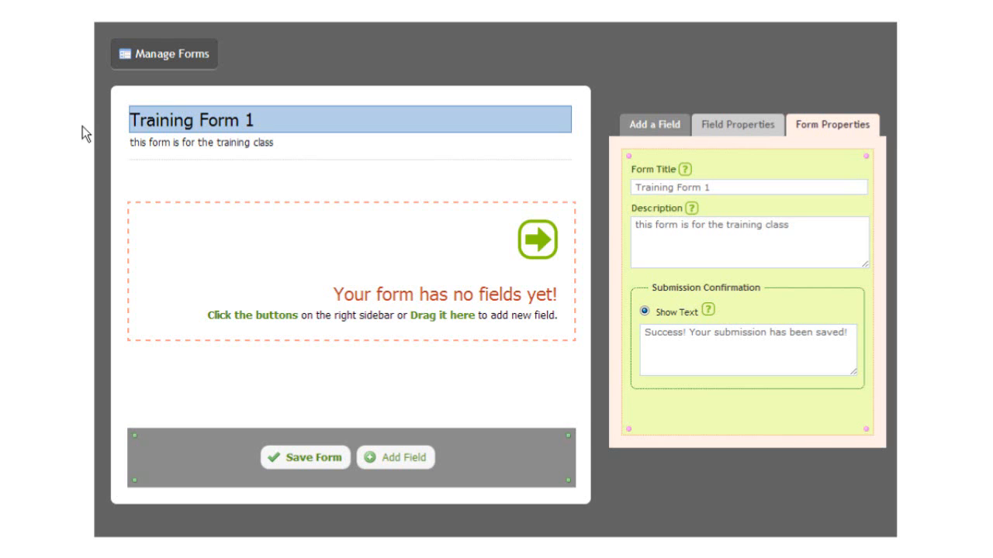
Show the Add a Field palette for the empty Training Form 1.
{"action": "left_click", "coordinate": [206, 447]}
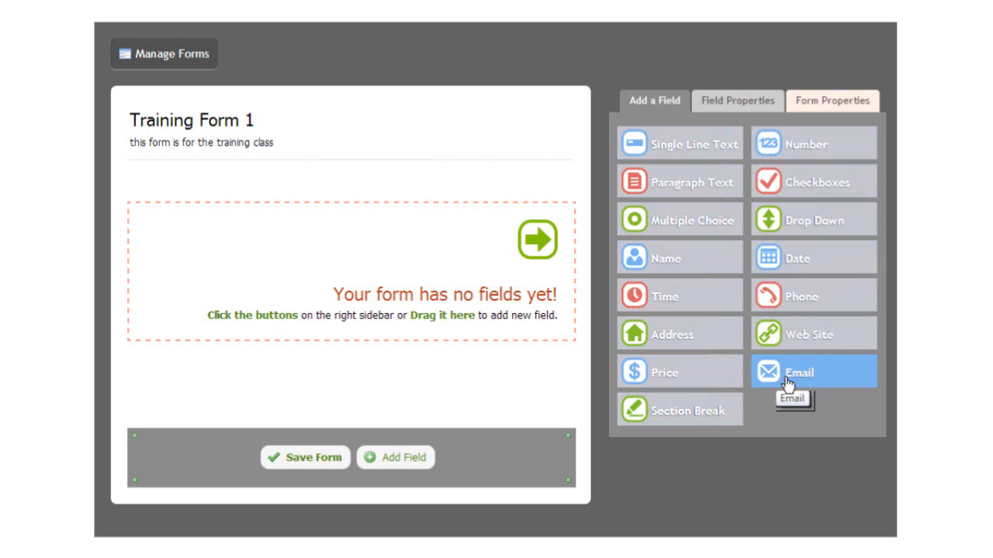
Add a Name field with First and Last boxes and label it 'Your name'.
{"action": "left_click", "coordinate": [695, 277]}
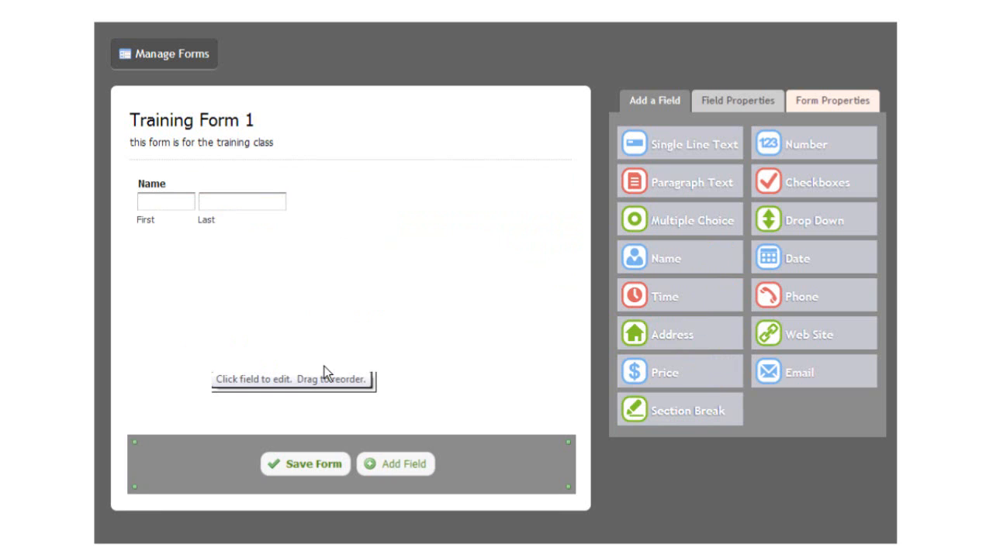
{"action": "left_click", "coordinate": [159, 251]}
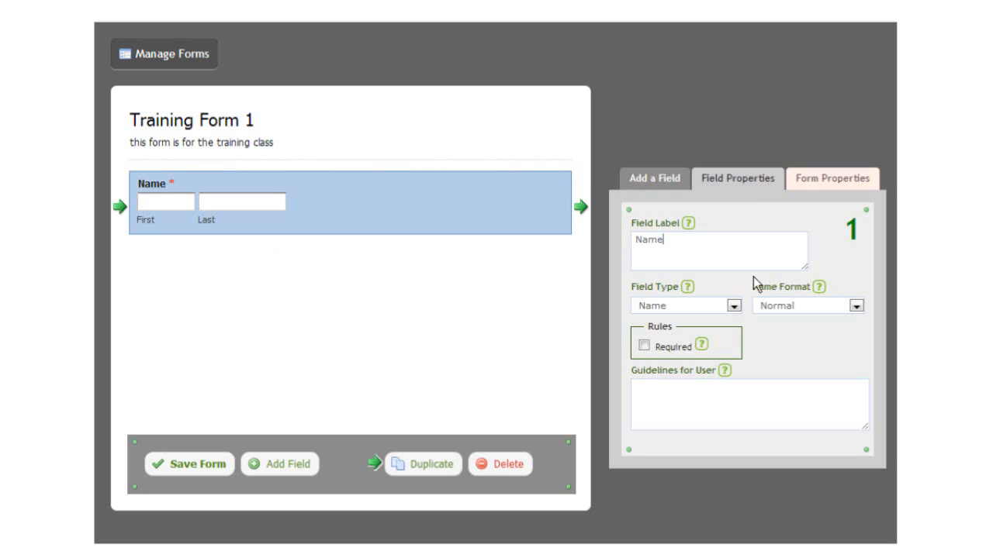
{"action": "left_click", "coordinate": [680, 250]}
{"action": "type", "text": "Your name"}
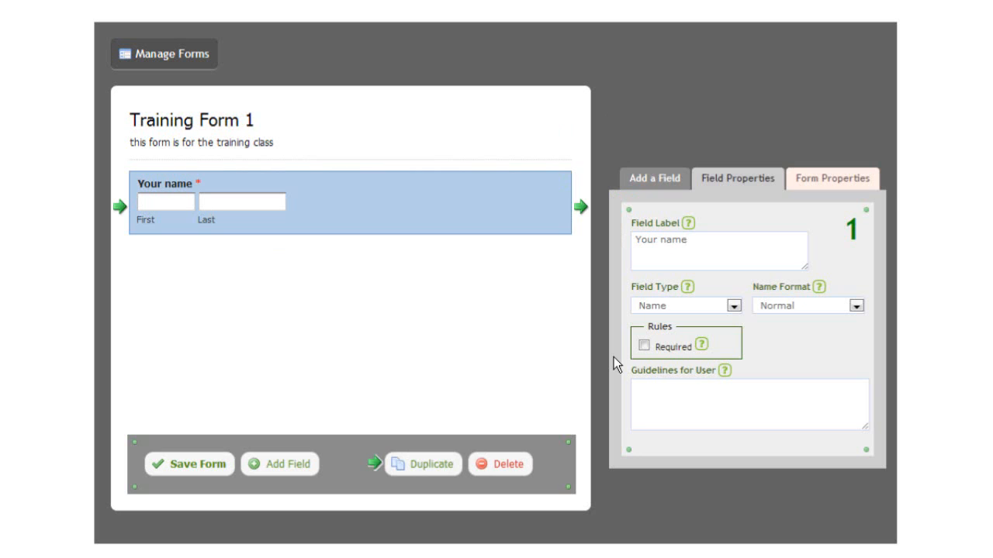
{"action": "left_click", "coordinate": [733, 306]}
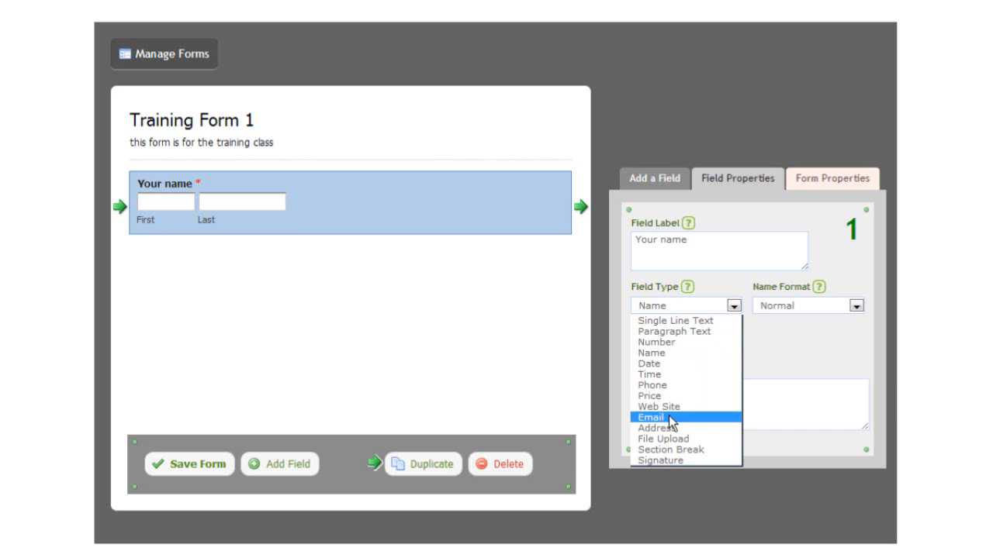
Change the Your name field to Phone, then to a single-box Number field.
{"action": "left_click", "coordinate": [671, 386]}
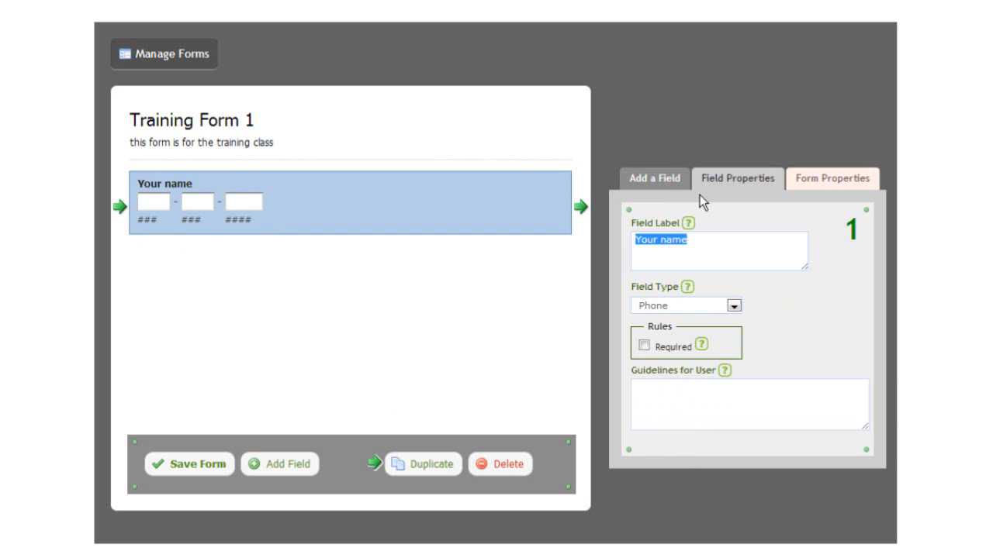
{"action": "left_click", "coordinate": [734, 305]}
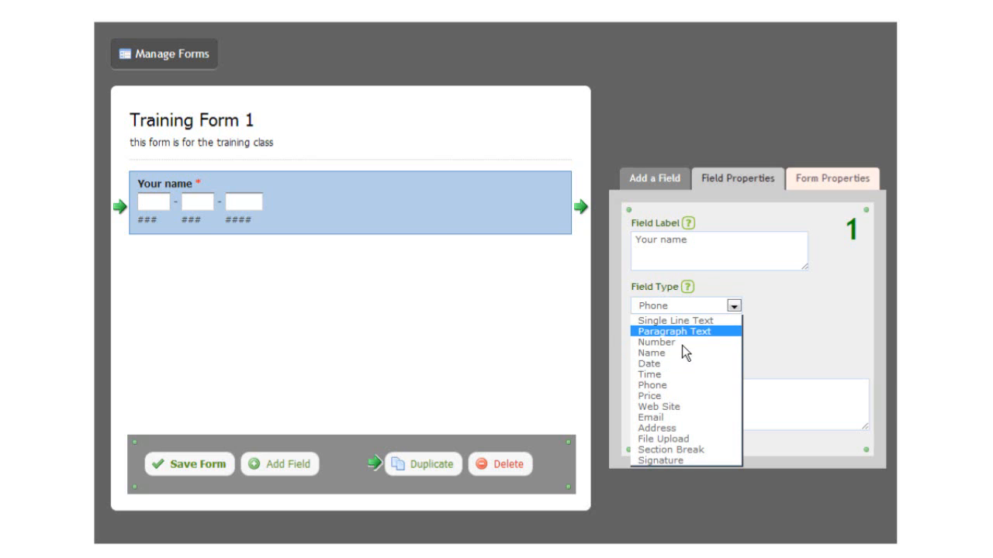
{"action": "left_click", "coordinate": [453, 222]}
{"action": "left_click", "coordinate": [452, 222]}
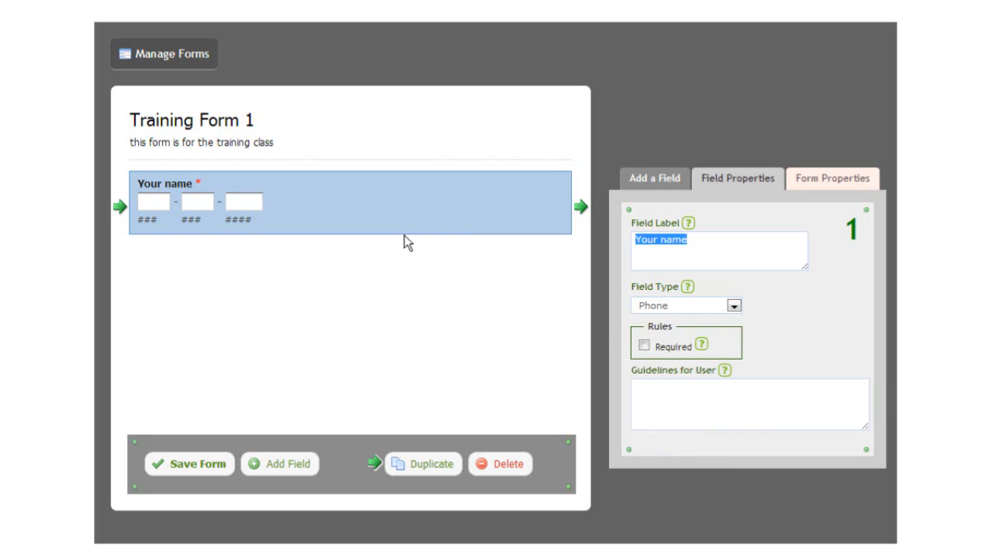
{"action": "left_click", "coordinate": [733, 306]}
{"action": "left_click", "coordinate": [656, 342]}
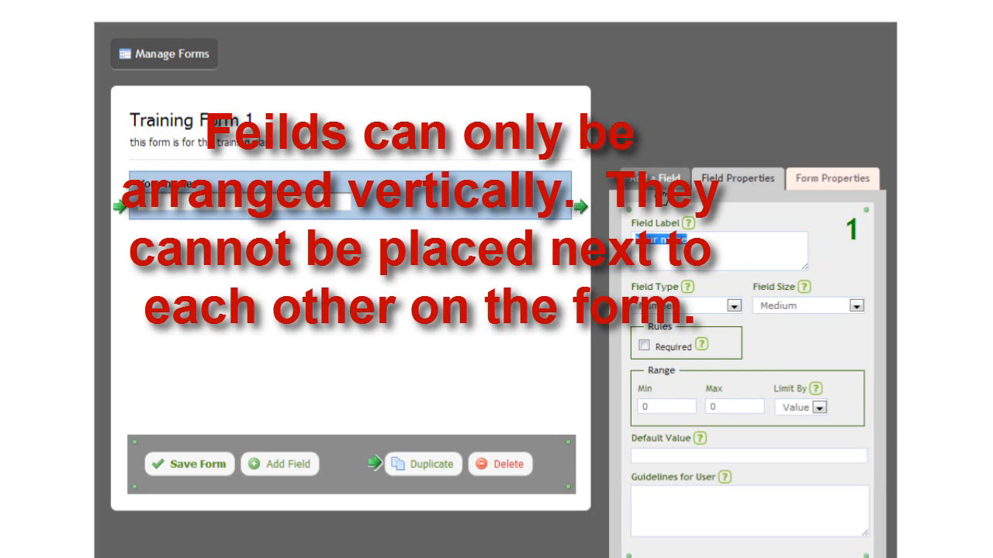
Add an Address field to the form.
{"action": "left_click", "coordinate": [661, 194]}
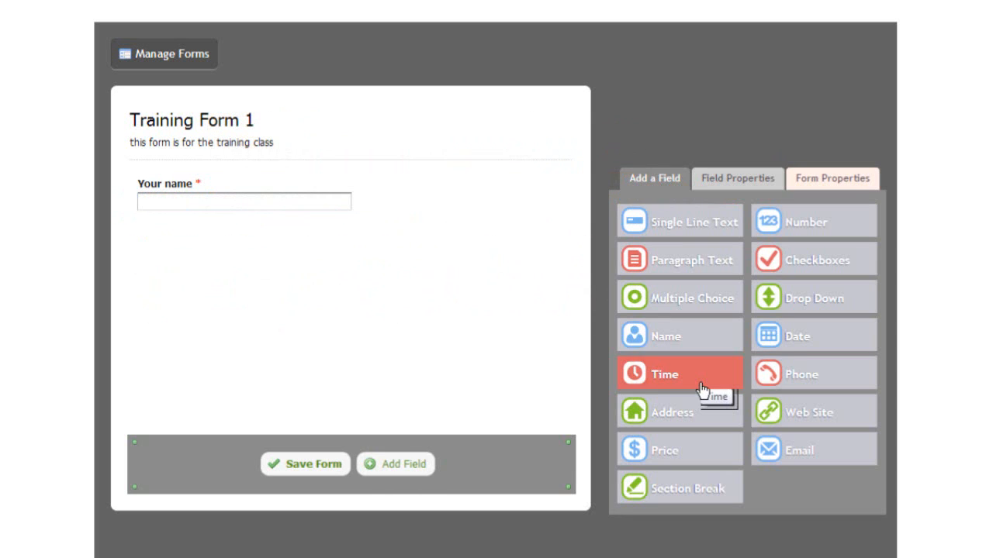
{"action": "left_click", "coordinate": [693, 429]}
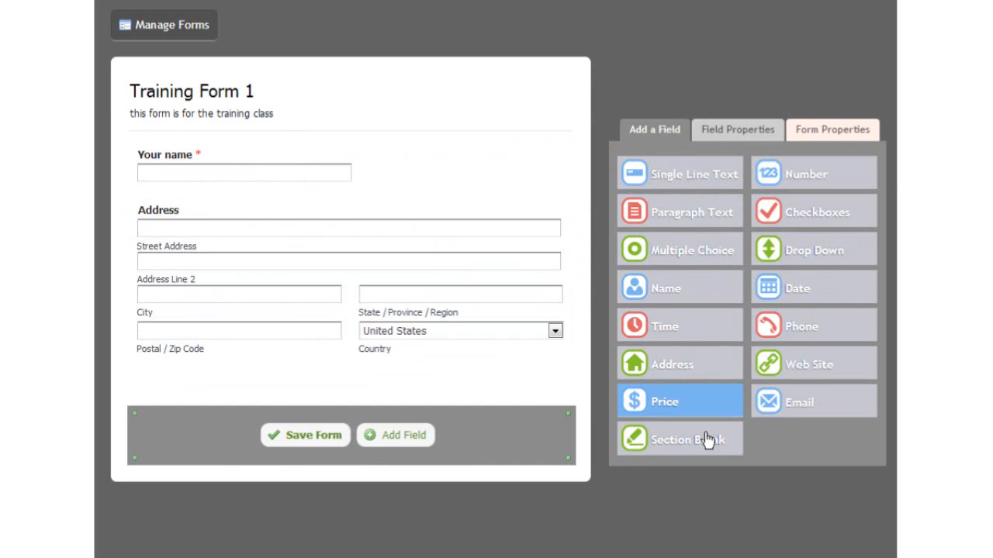
{"action": "left_click", "coordinate": [701, 414]}
{"action": "left_click", "coordinate": [686, 409]}
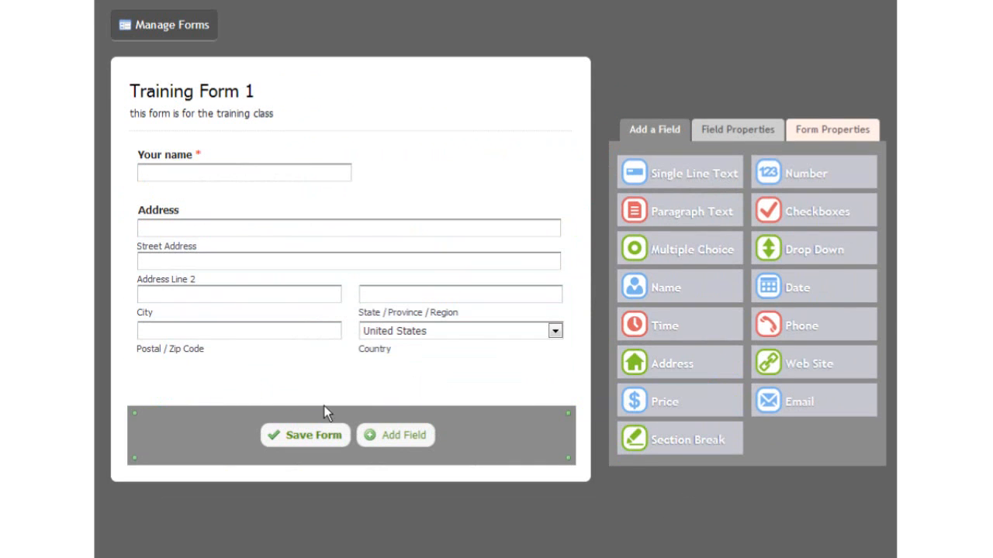
{"action": "left_click", "coordinate": [739, 137]}
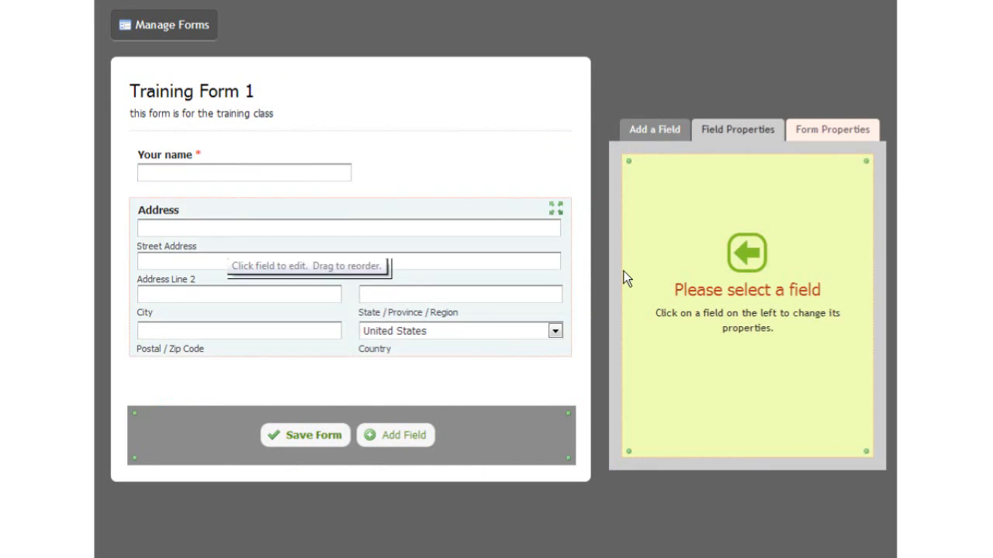
{"action": "left_click", "coordinate": [663, 134]}
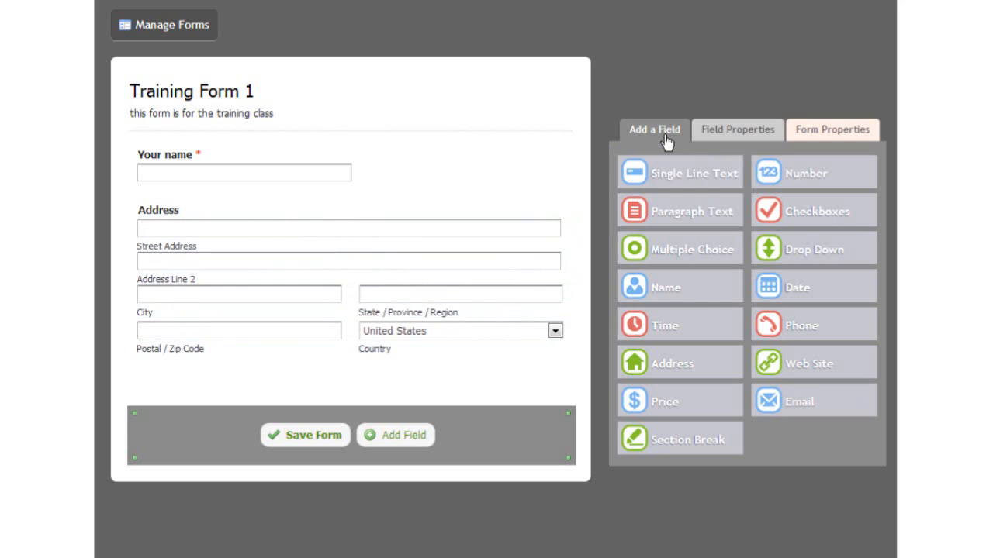
Add Time and Web Site fields above Address, with Time below Web Site.
{"action": "left_click_drag", "start_coordinate": [664, 325], "coordinate": [256, 223]}
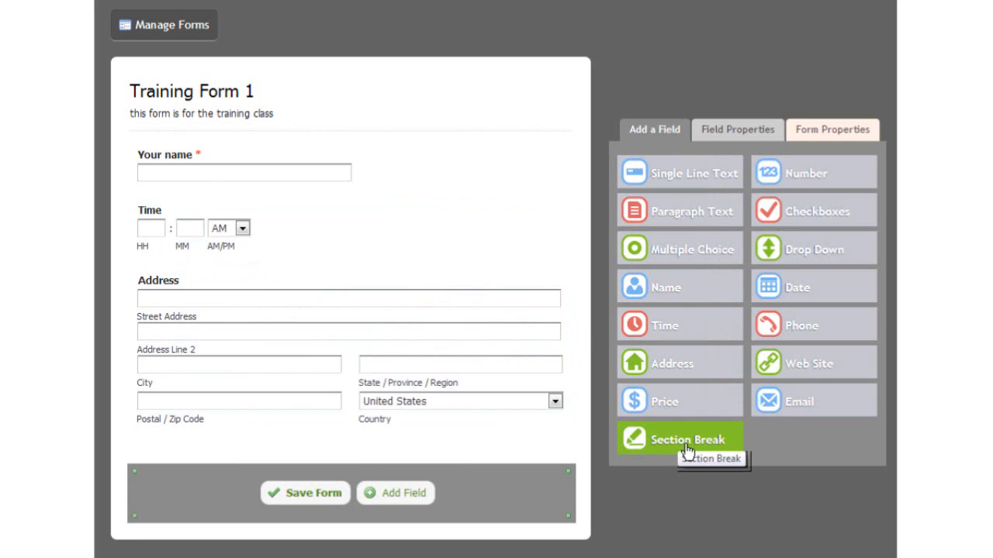
{"action": "left_click_drag", "start_coordinate": [842, 372], "coordinate": [232, 295]}
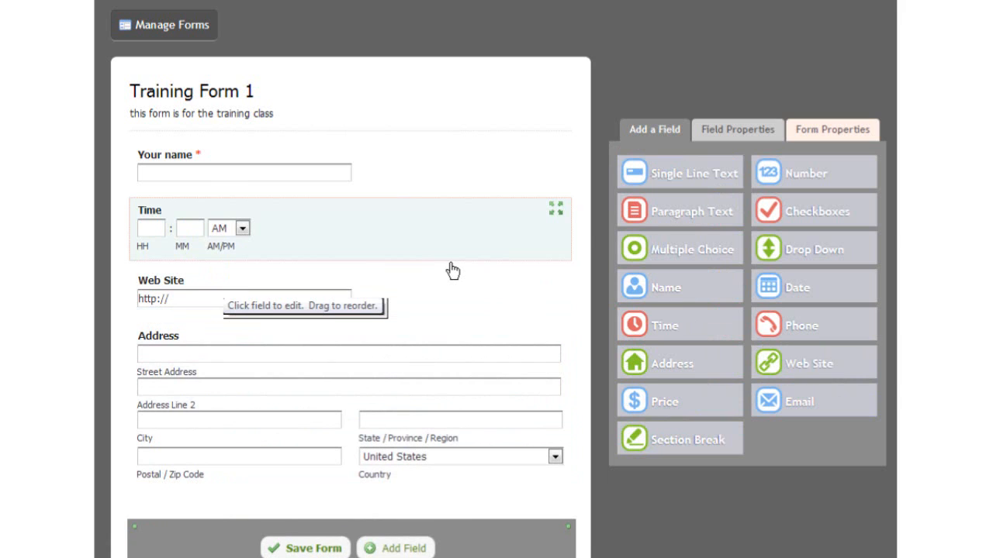
{"action": "left_click_drag", "start_coordinate": [306, 228], "coordinate": [321, 306]}
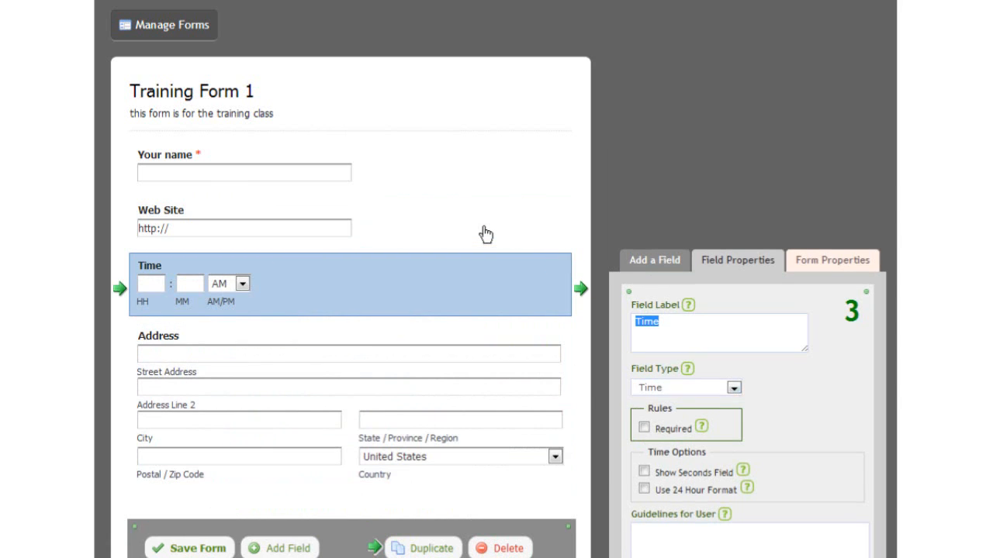
Make the Web Site field a Single Line Text field labelled 'email address'.
{"action": "left_click", "coordinate": [486, 232]}
{"action": "left_click", "coordinate": [732, 332]}
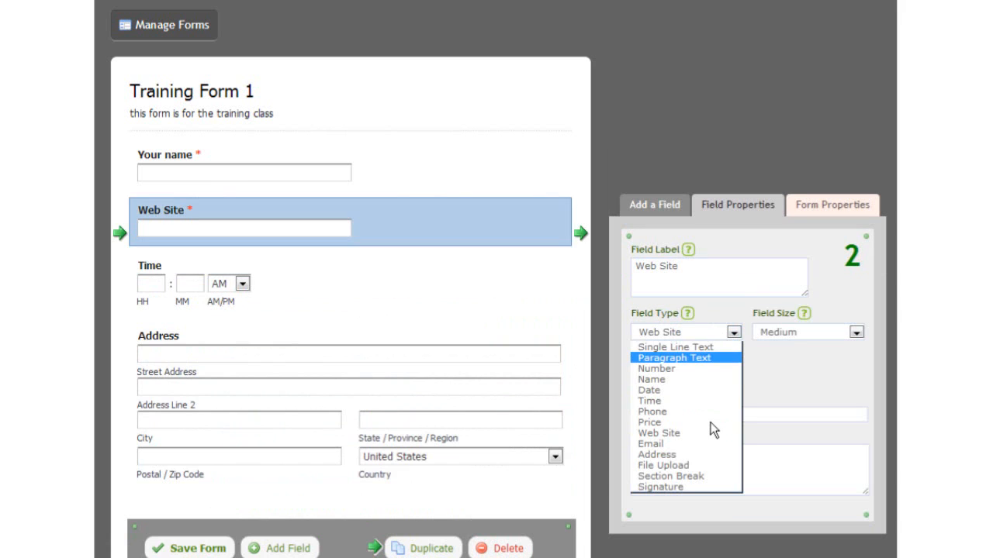
{"action": "left_click", "coordinate": [711, 345]}
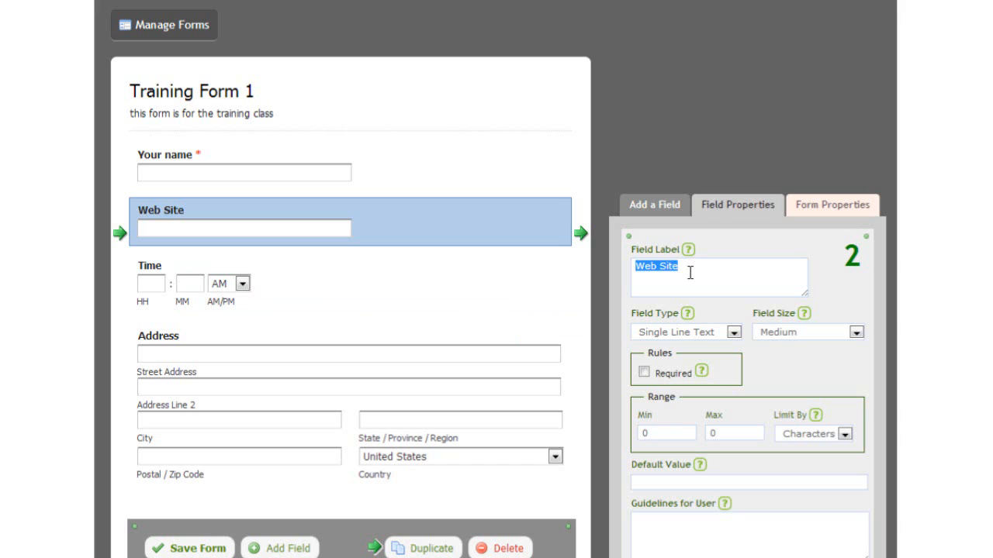
{"action": "type", "text": "email address"}
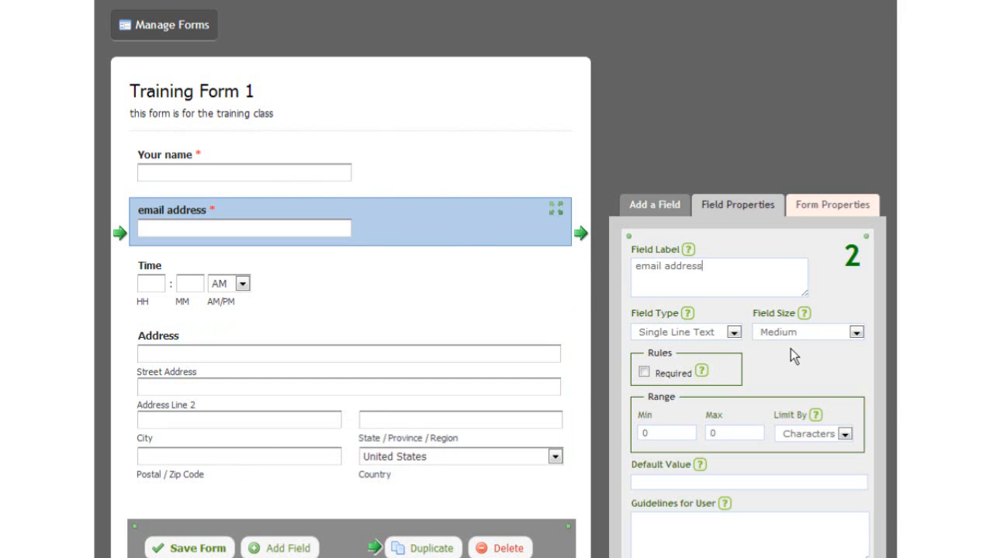
{"action": "left_click", "coordinate": [642, 210]}
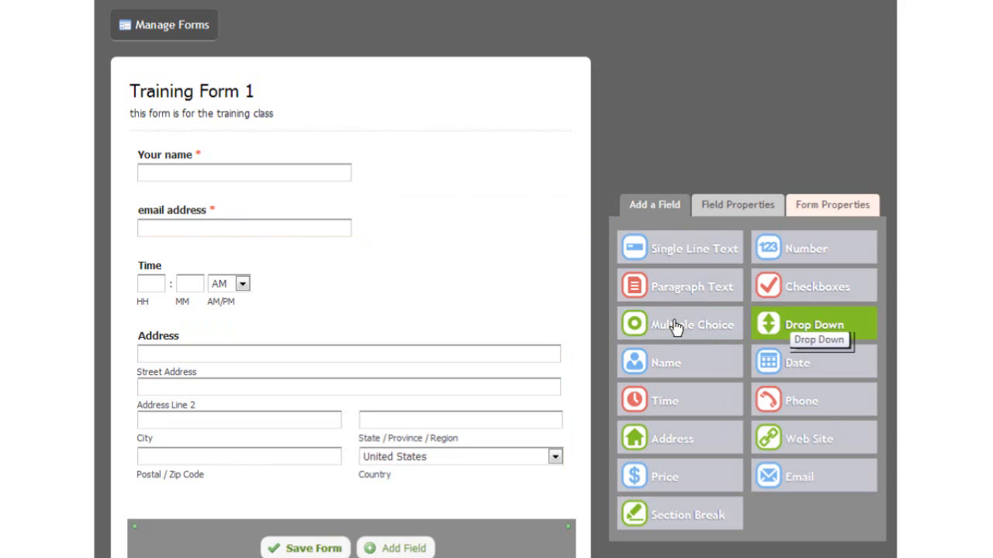
Add a Drop Down field below email address and make the first field Single Line Text.
{"action": "left_click_drag", "start_coordinate": [845, 344], "coordinate": [303, 277]}
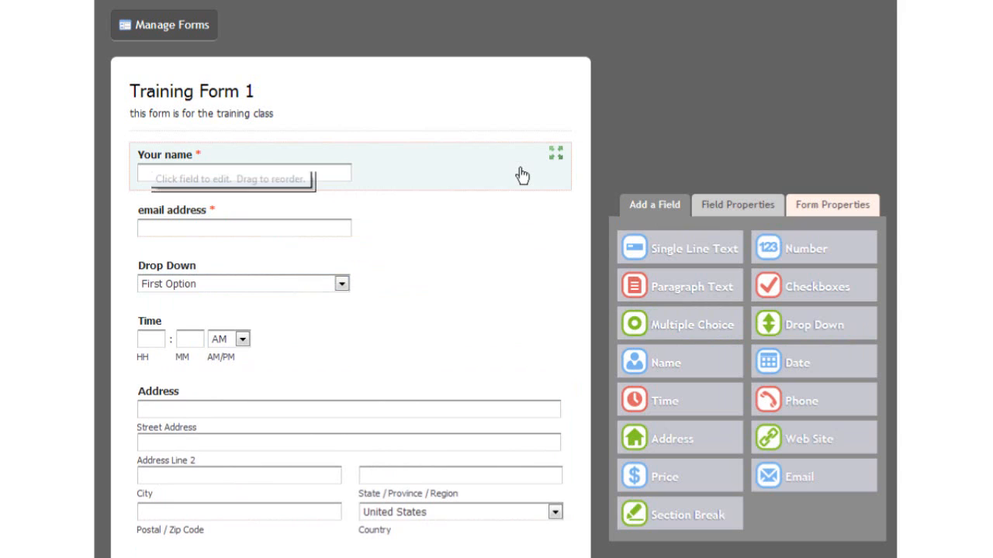
{"action": "left_click", "coordinate": [160, 170]}
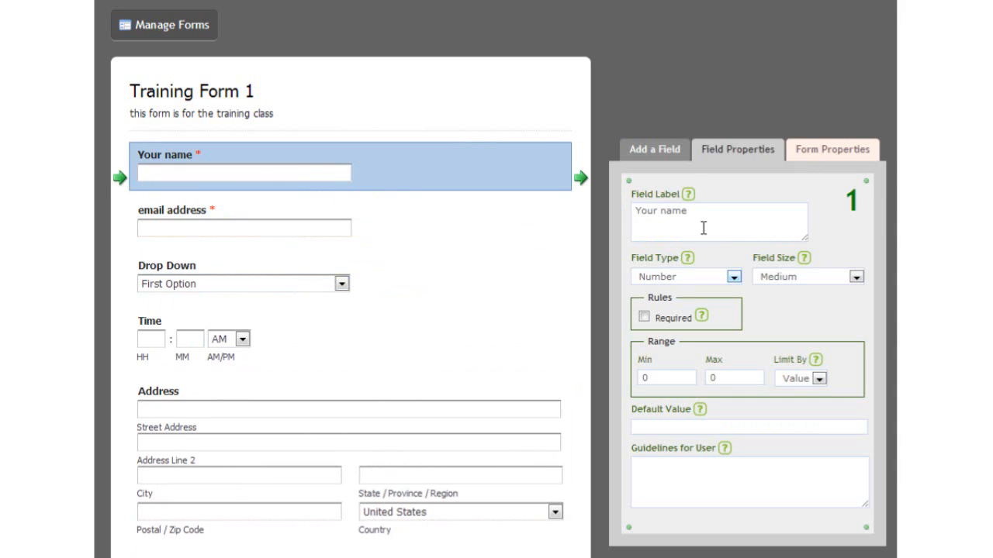
{"action": "left_click", "coordinate": [734, 277]}
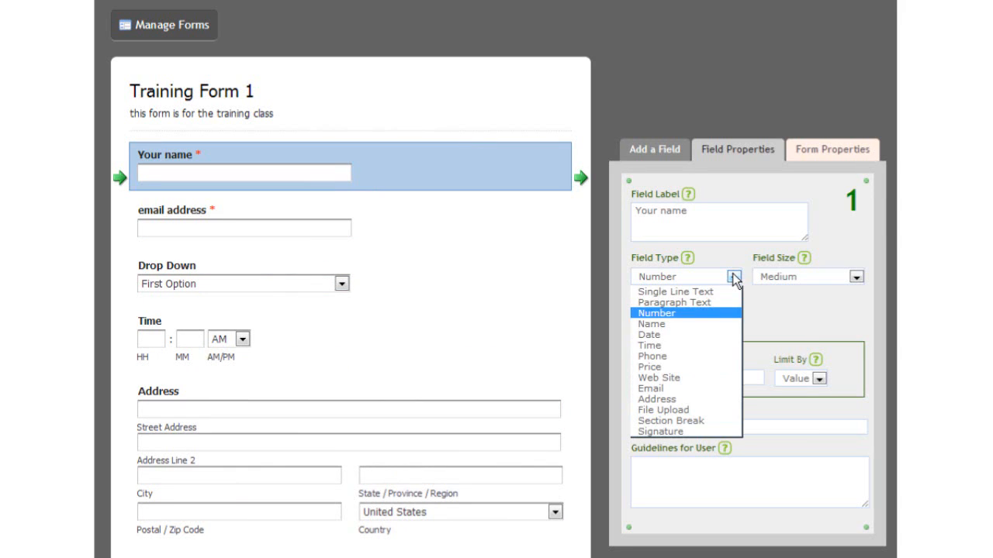
{"action": "left_click", "coordinate": [715, 293]}
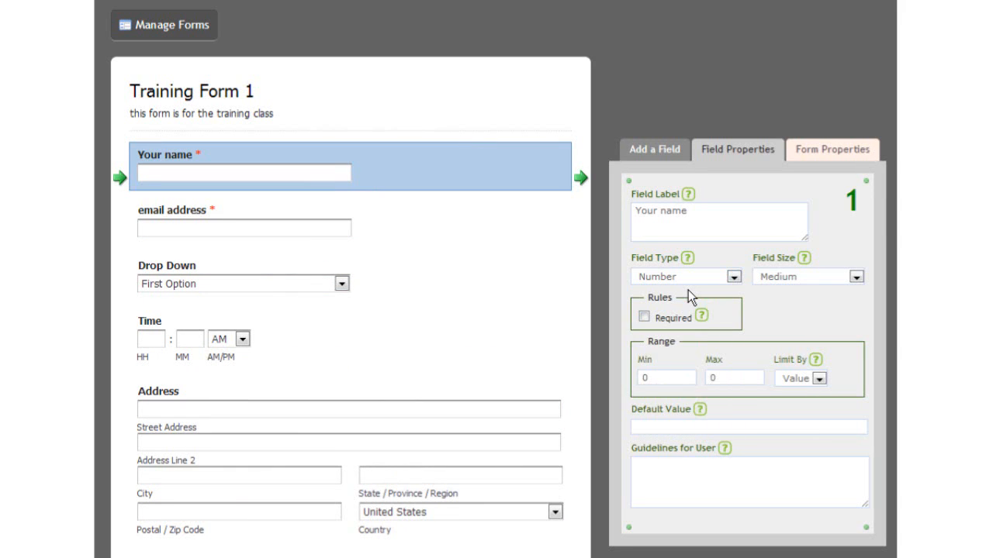
Try Paragraph Text for the first field, then set it back to Number.
{"action": "left_click", "coordinate": [182, 188]}
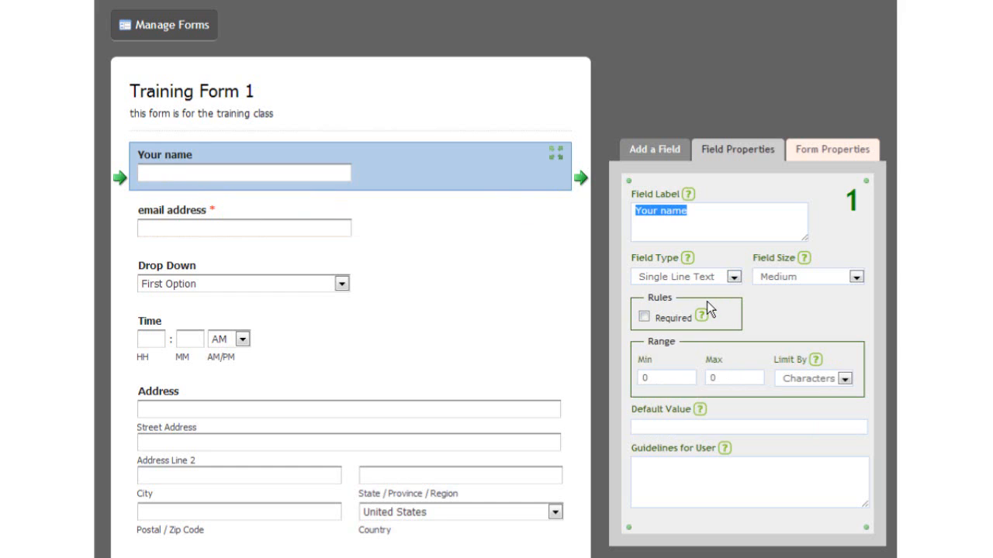
{"action": "left_click", "coordinate": [732, 278]}
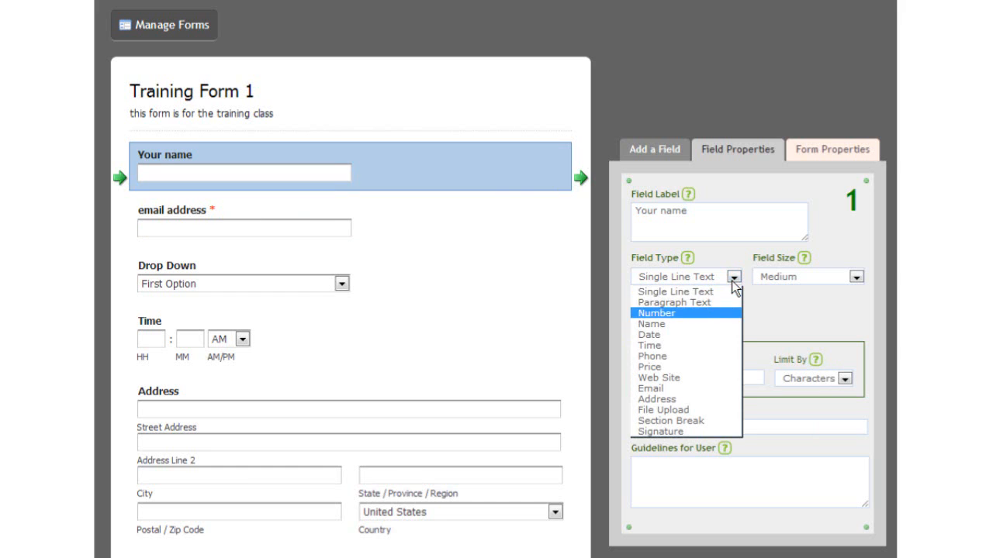
{"action": "left_click", "coordinate": [687, 304]}
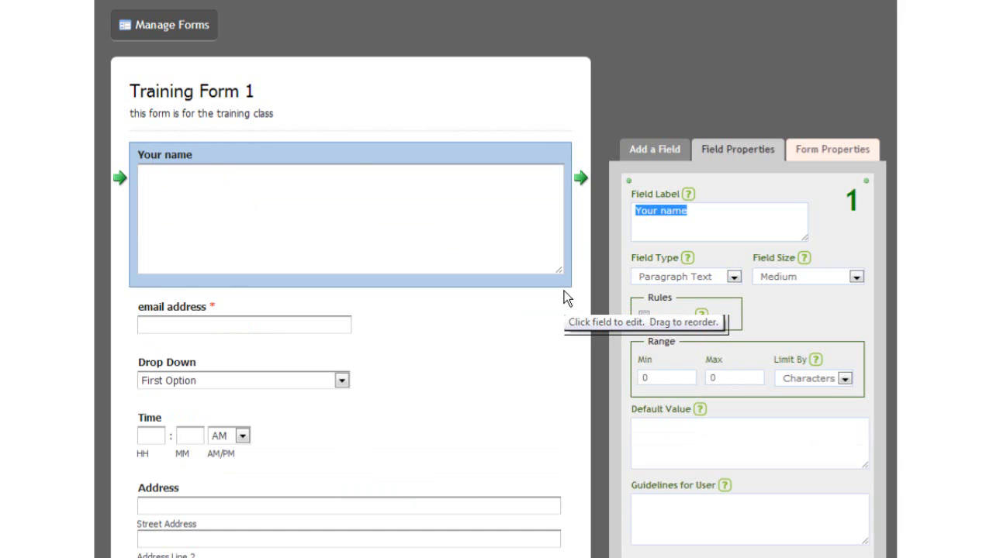
{"action": "left_click", "coordinate": [733, 277]}
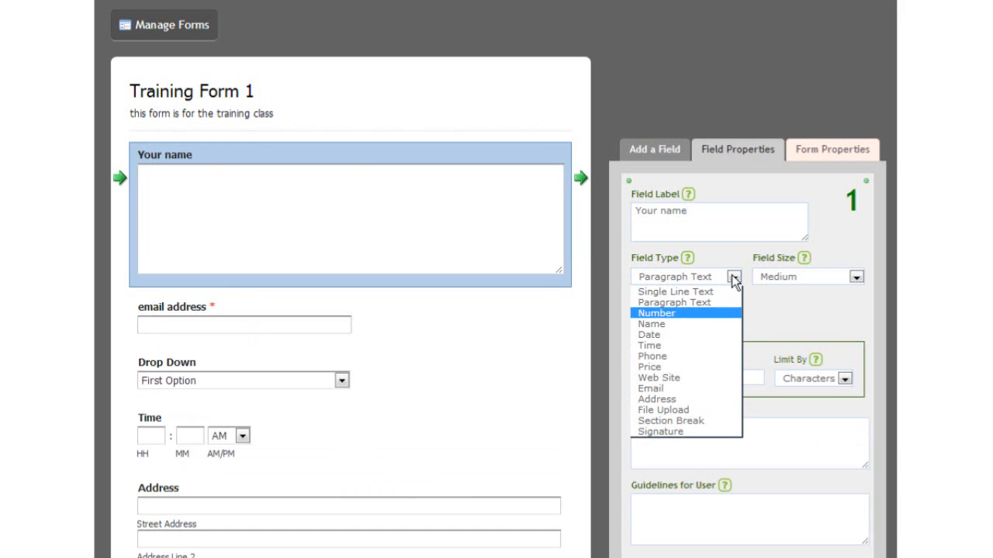
{"action": "left_click", "coordinate": [671, 314]}
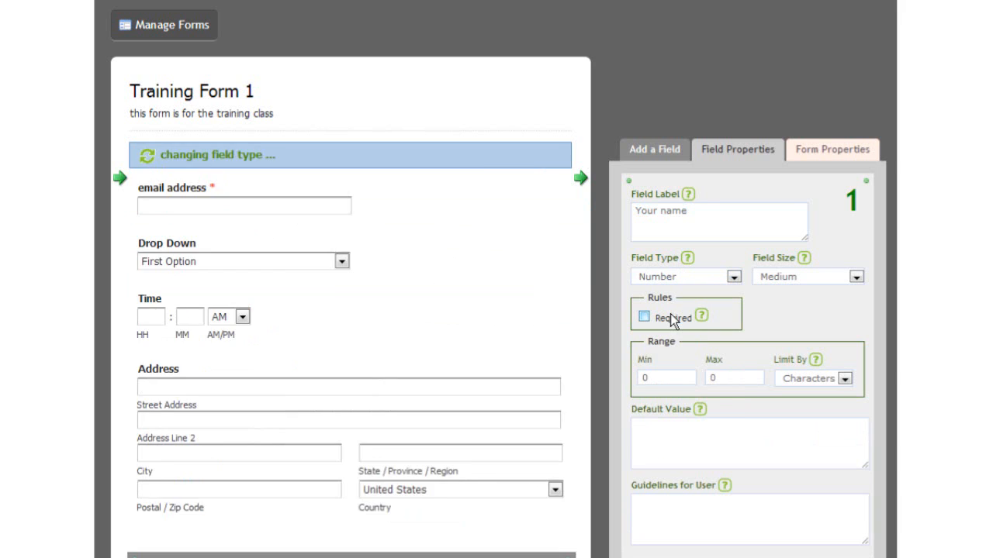
Relabel the first field 'number'.
{"action": "left_click", "coordinate": [325, 193]}
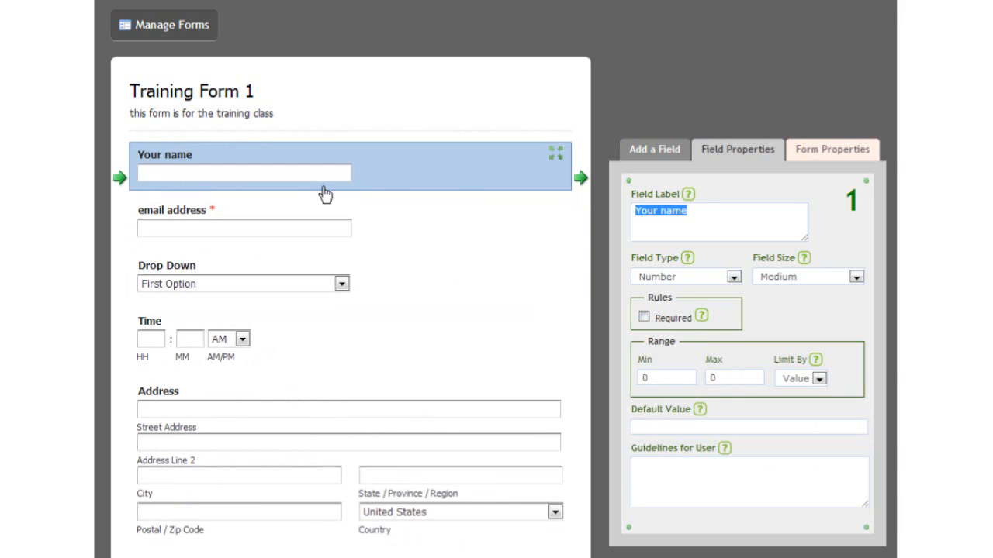
{"action": "type", "text": "uzlfj;dlkjmn;lk"}
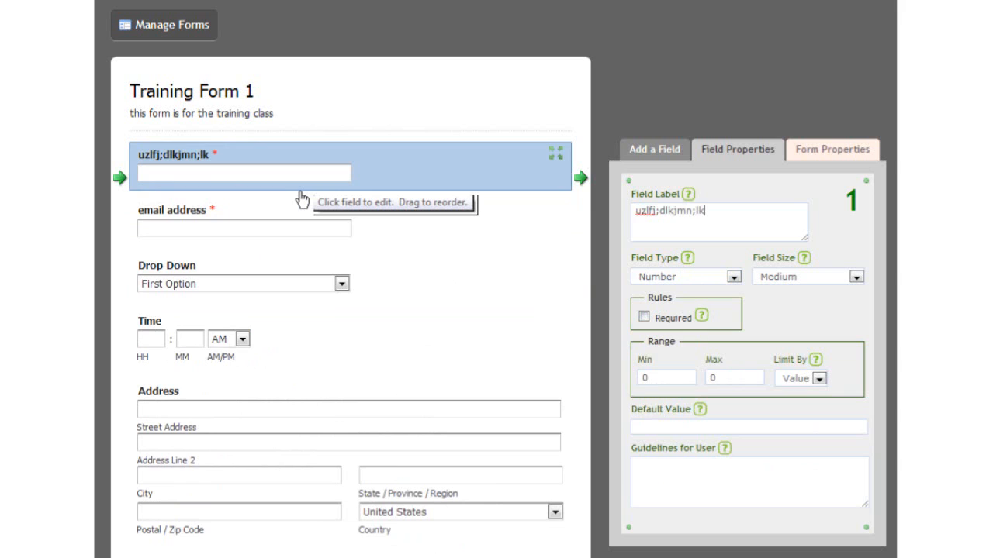
{"action": "left_click", "coordinate": [211, 178]}
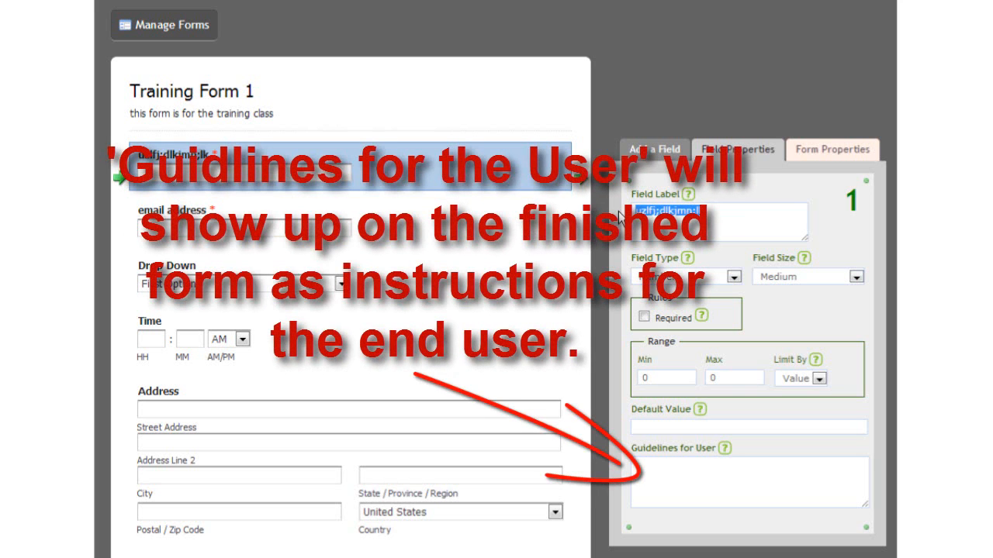
{"action": "type", "text": "number"}
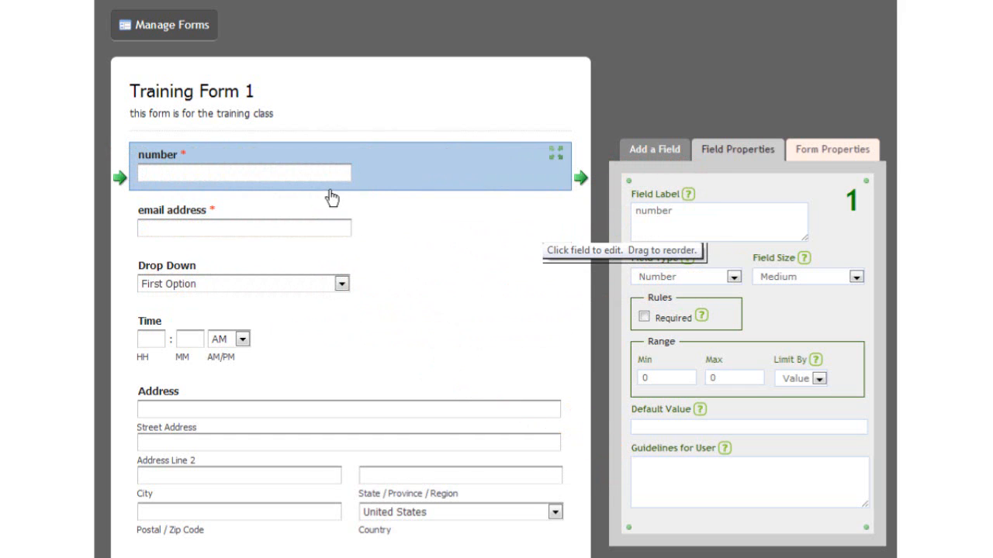
Try the Name, Date and Time types on the number field.
{"action": "left_click", "coordinate": [655, 277]}
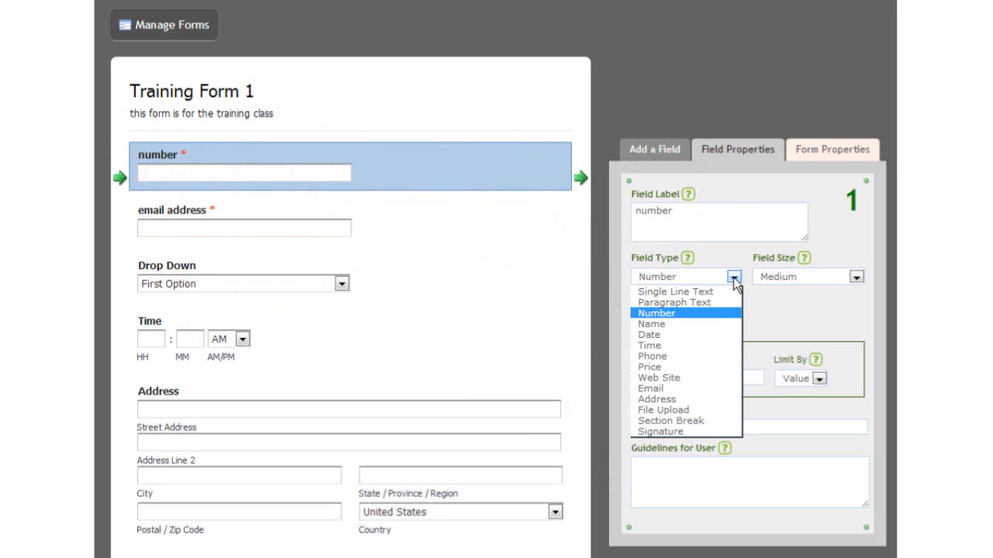
{"action": "left_click", "coordinate": [678, 324]}
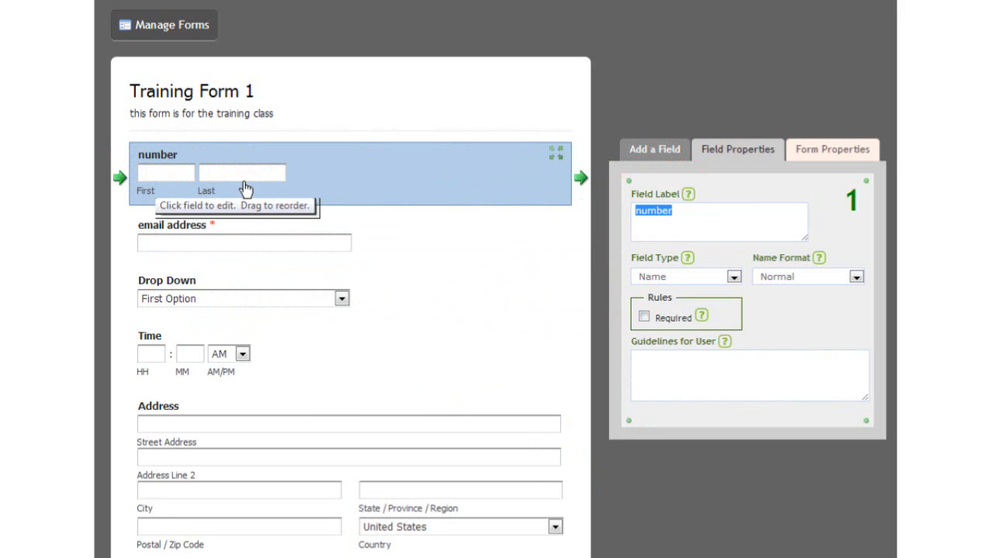
{"action": "left_click", "coordinate": [734, 278]}
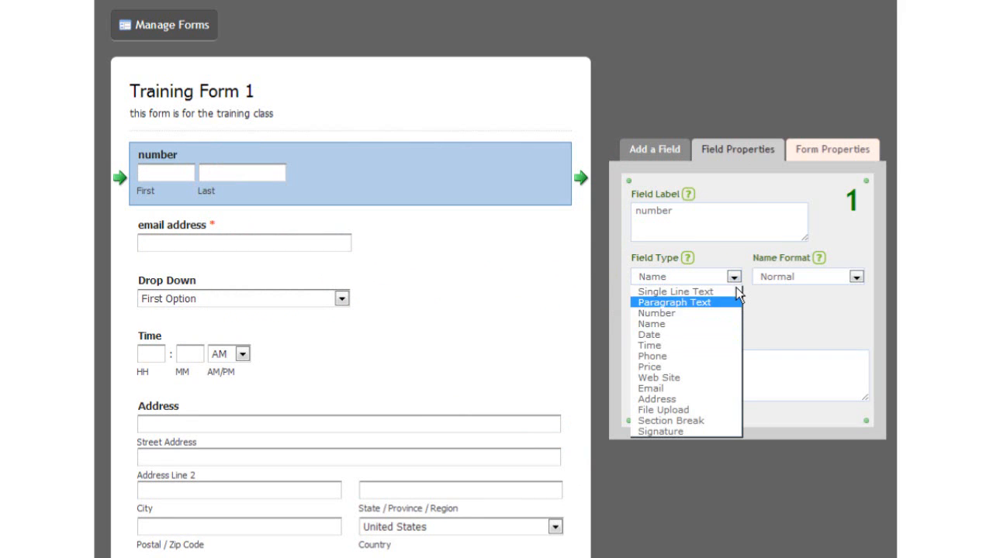
{"action": "left_click", "coordinate": [698, 335]}
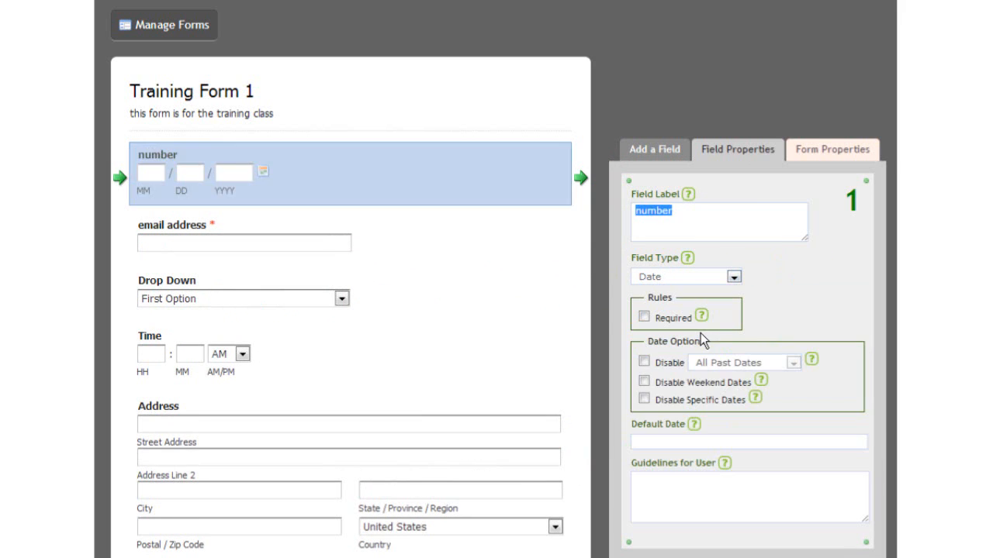
{"action": "left_click", "coordinate": [734, 279]}
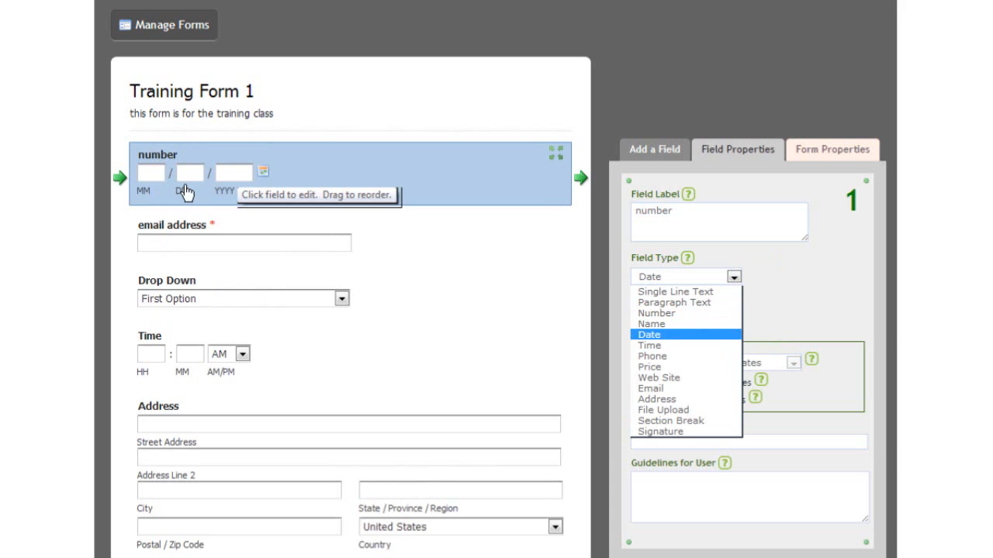
{"action": "key", "text": "Down"}
{"action": "key", "text": "Return"}
Try Web Site and Price, then set the number field to Email.
{"action": "left_click", "coordinate": [733, 277]}
{"action": "left_click", "coordinate": [663, 377]}
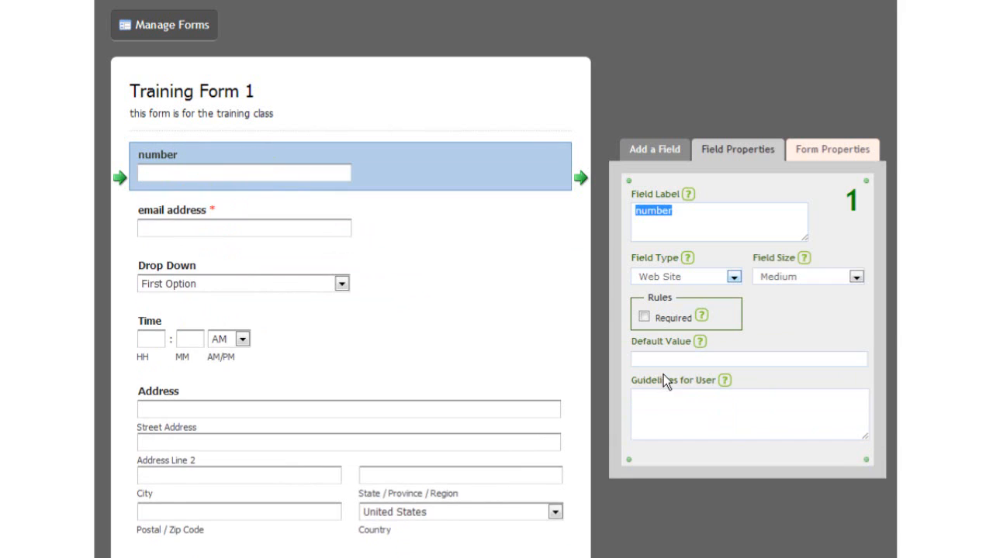
{"action": "left_click", "coordinate": [734, 275]}
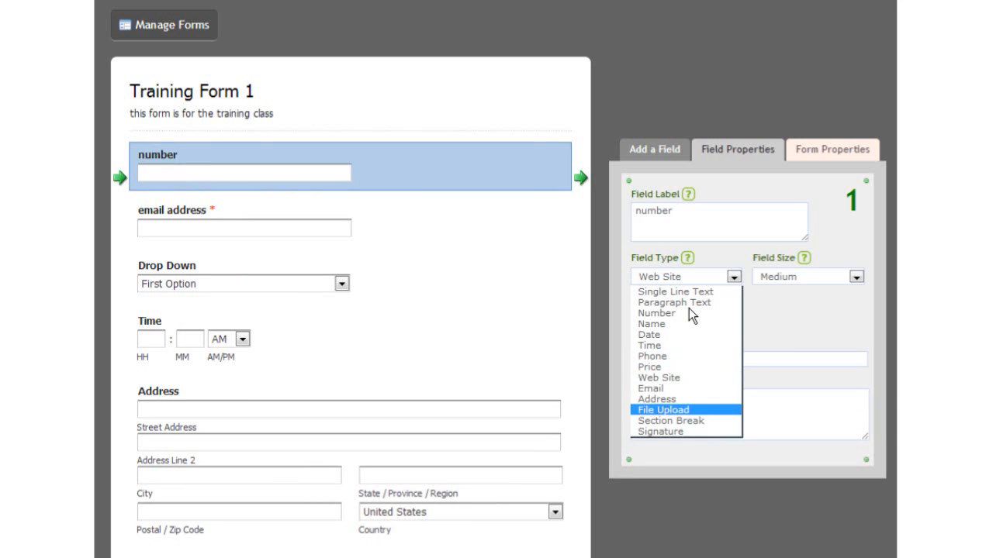
{"action": "key", "text": "Up"}
{"action": "key", "text": "Up"}
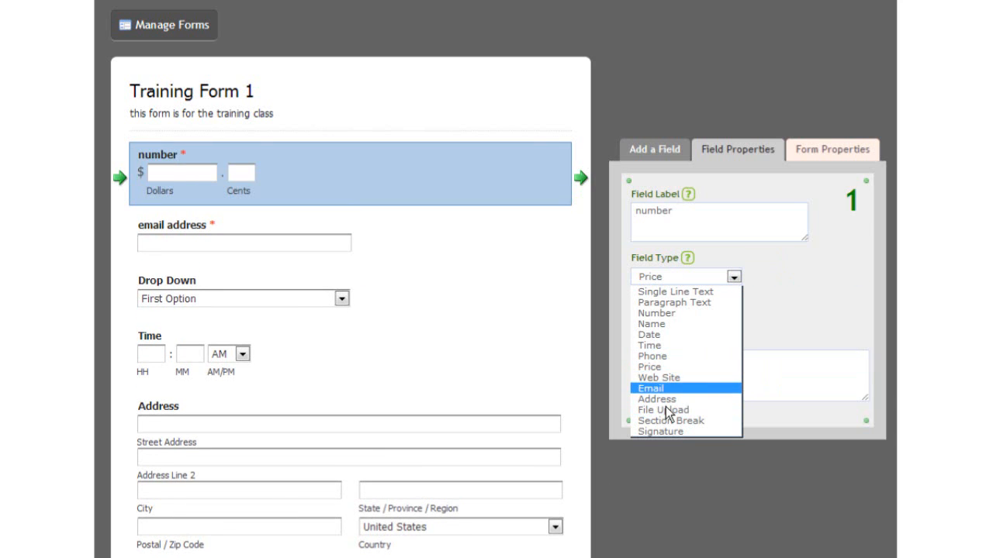
{"action": "left_click", "coordinate": [664, 389]}
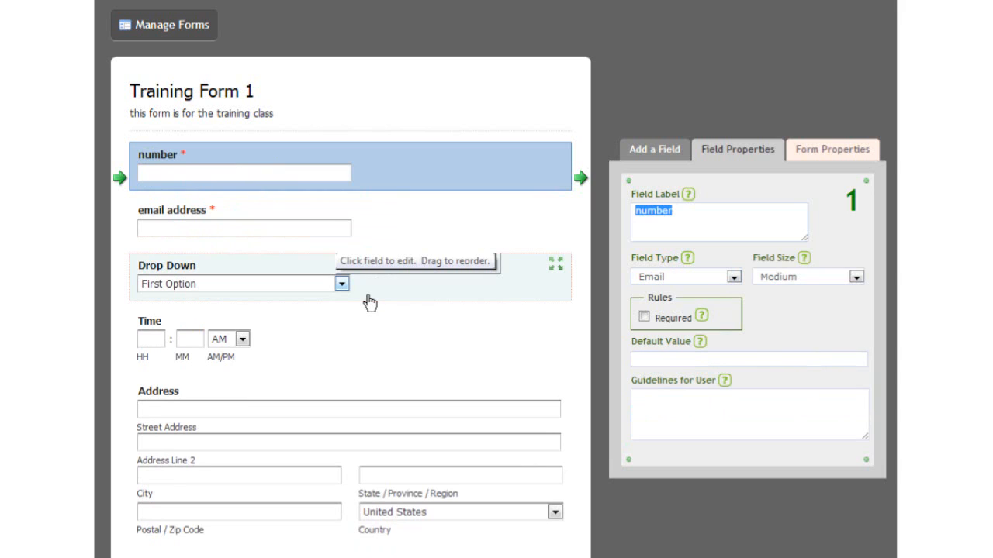
Relabel the Drop Down field 'Options'.
{"action": "left_click", "coordinate": [152, 283]}
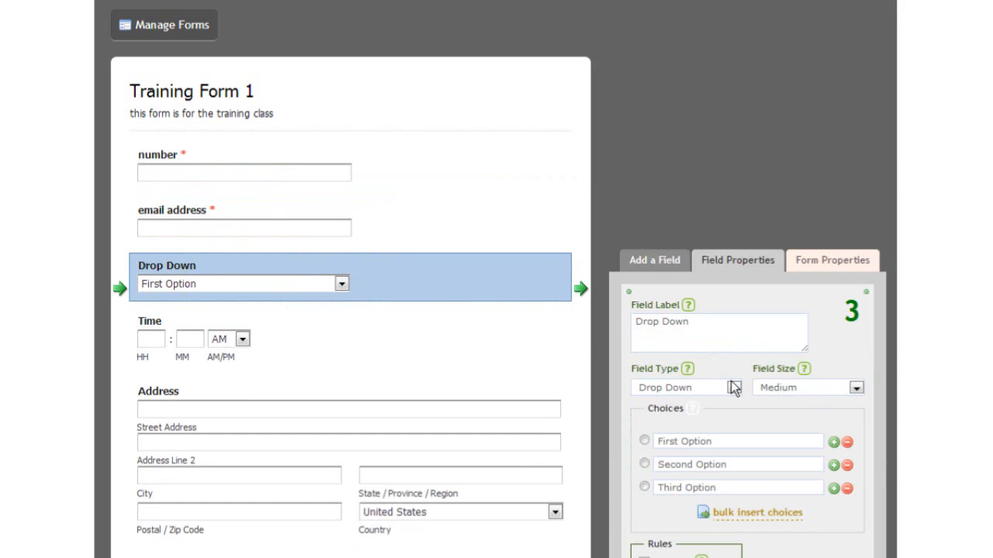
{"action": "left_click", "coordinate": [708, 334]}
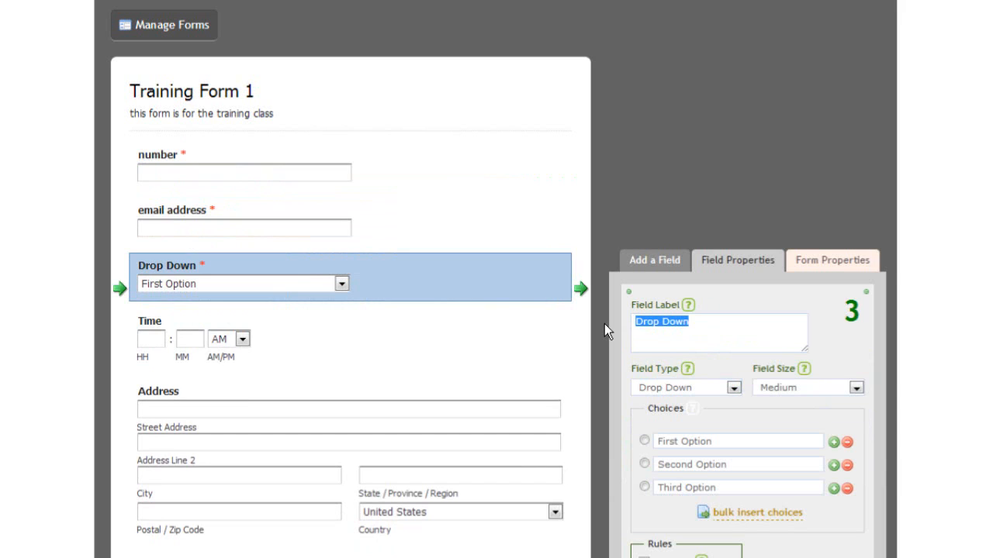
{"action": "type", "text": "Options"}
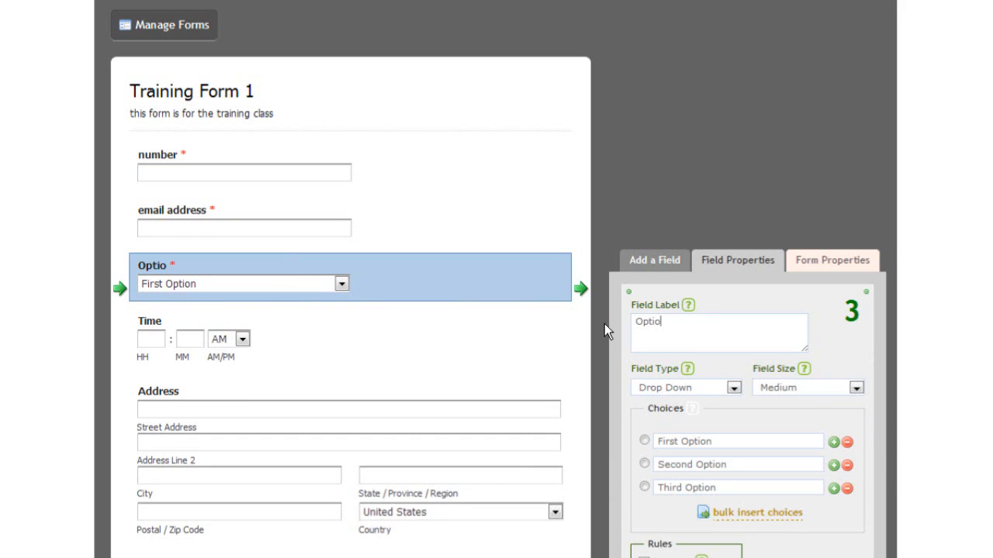
Make Options a multiple-choice field and test each option in the preview.
{"action": "left_click", "coordinate": [733, 387]}
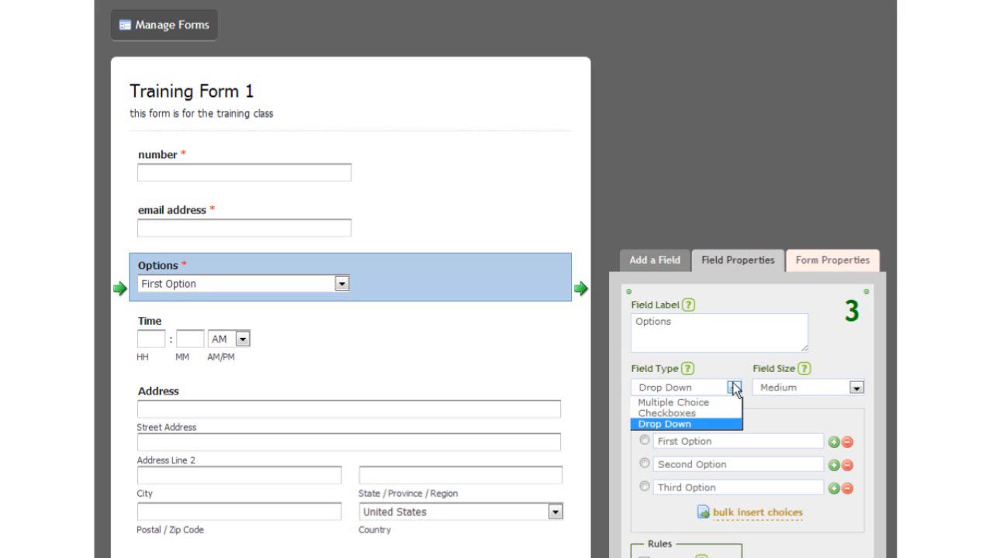
{"action": "left_click", "coordinate": [704, 401]}
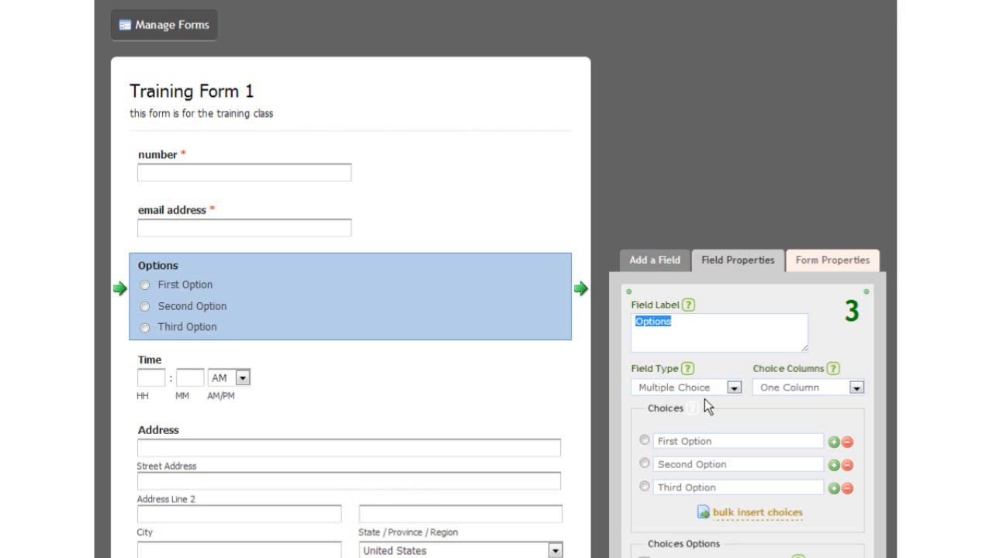
{"action": "left_click", "coordinate": [146, 308]}
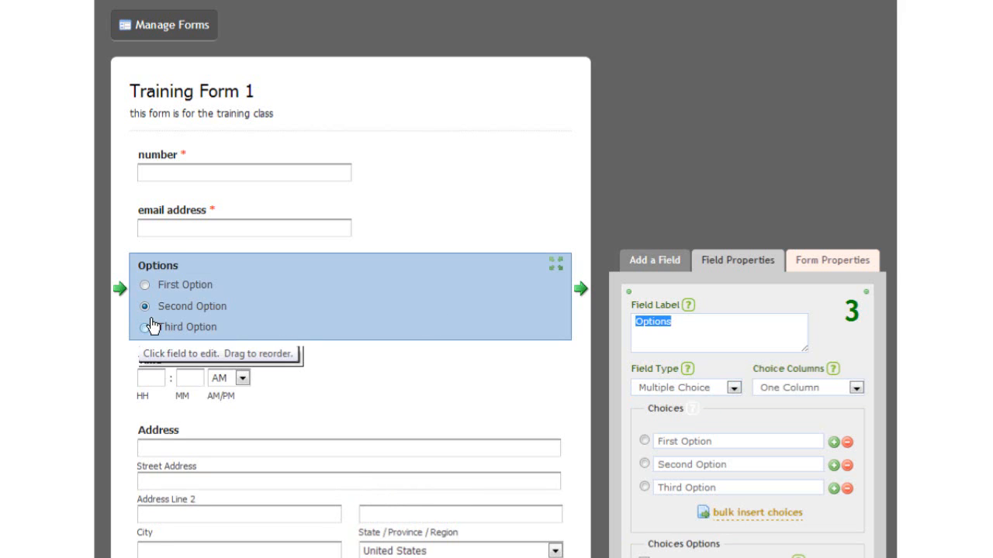
{"action": "left_click", "coordinate": [145, 327]}
{"action": "left_click", "coordinate": [145, 284]}
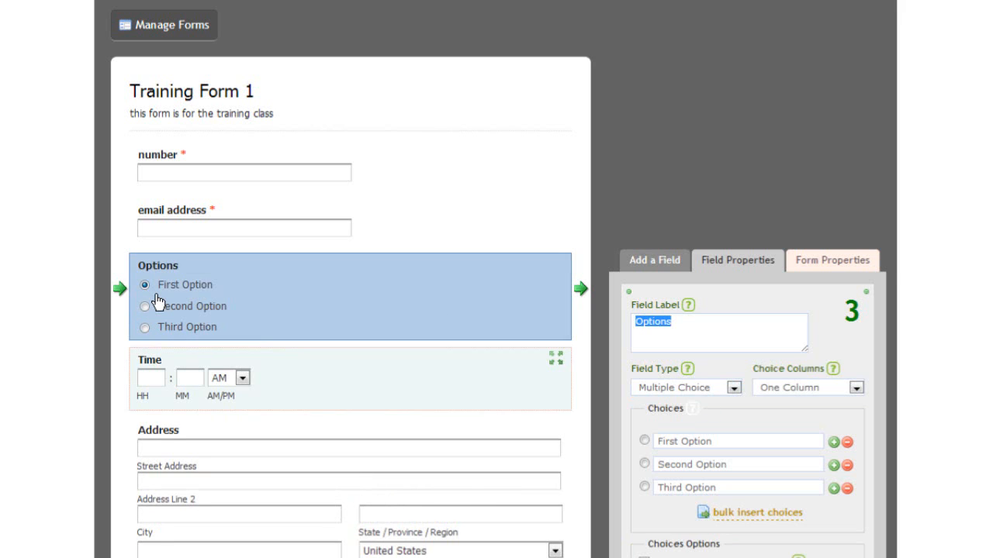
Try Options as checkboxes ticking First and Second Option, then make it a Drop Down.
{"action": "left_click", "coordinate": [733, 388]}
{"action": "left_click", "coordinate": [712, 414]}
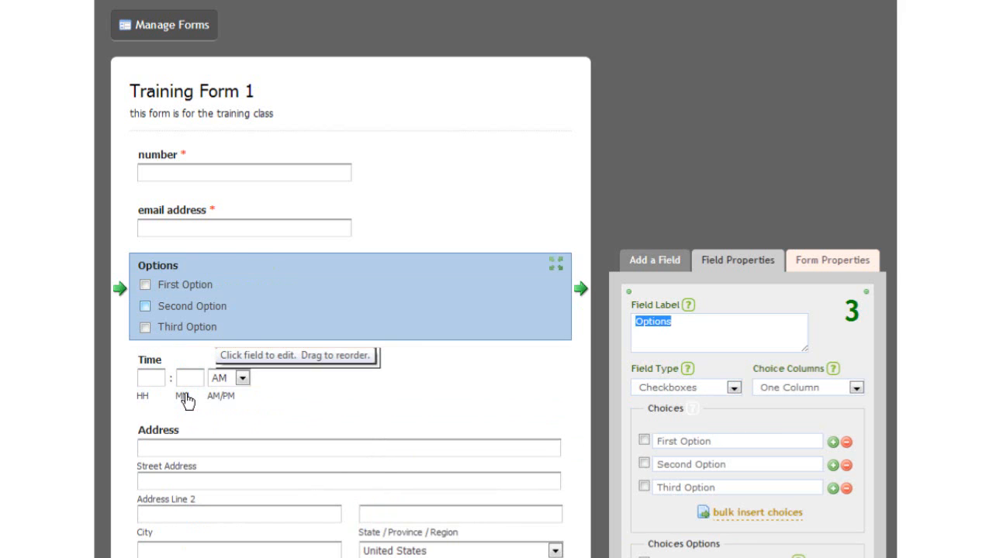
{"action": "left_click", "coordinate": [145, 284]}
{"action": "left_click", "coordinate": [145, 307]}
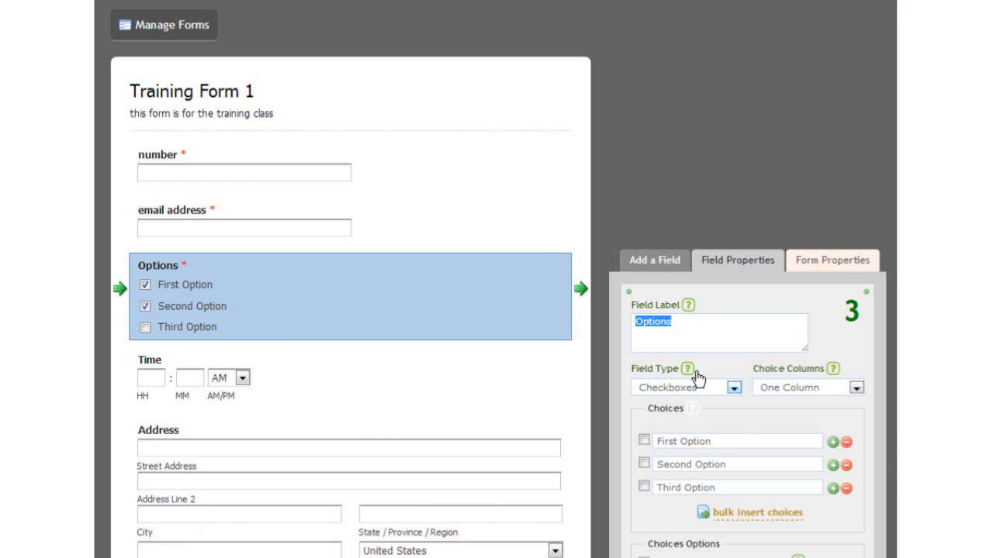
{"action": "left_click", "coordinate": [734, 387]}
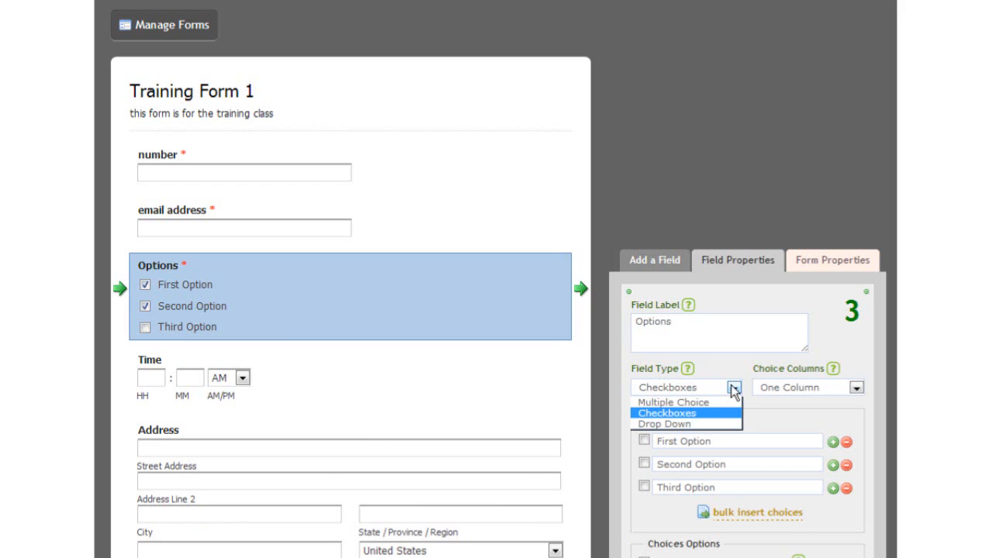
{"action": "left_click", "coordinate": [680, 424]}
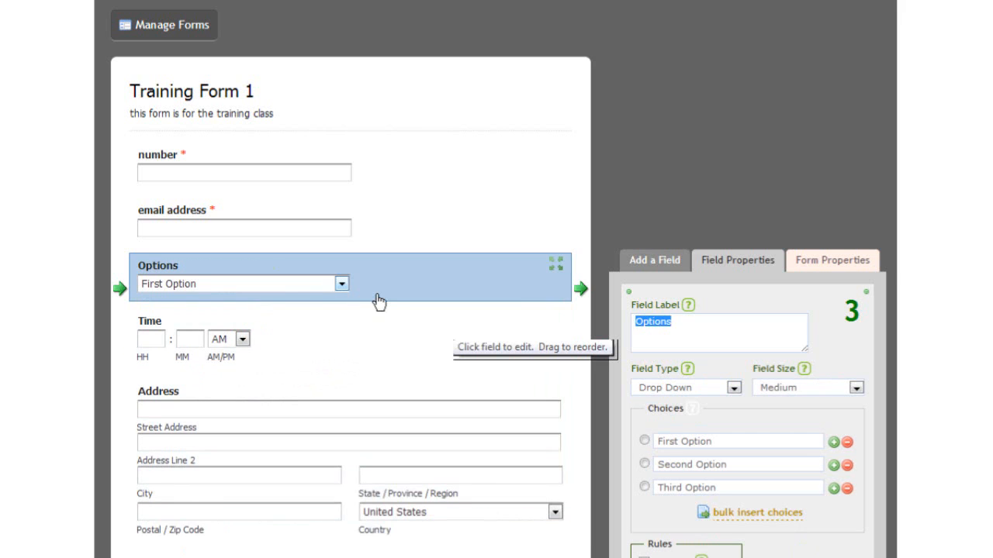
{"action": "left_click", "coordinate": [342, 284]}
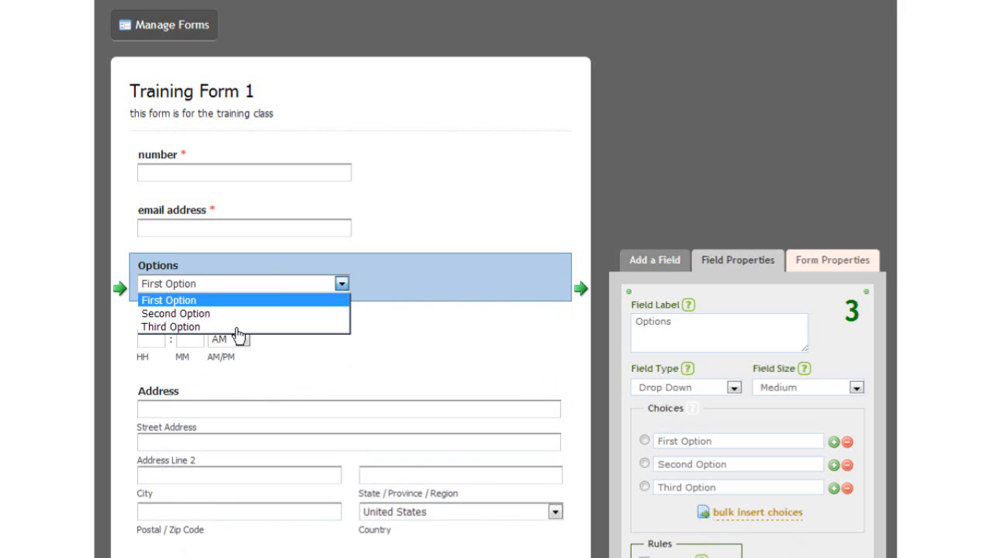
{"action": "left_click", "coordinate": [387, 288]}
{"action": "left_click", "coordinate": [432, 244]}
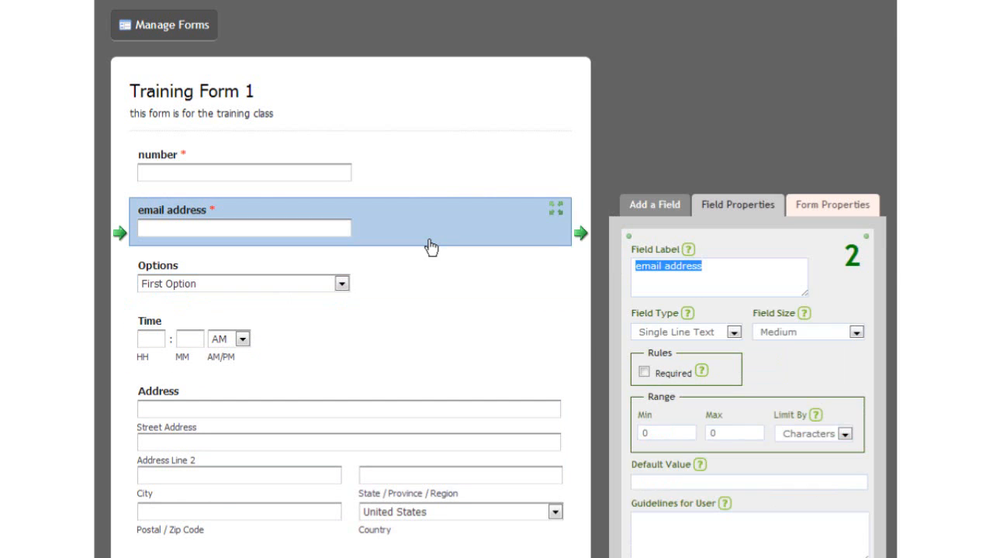
{"action": "left_click", "coordinate": [364, 290]}
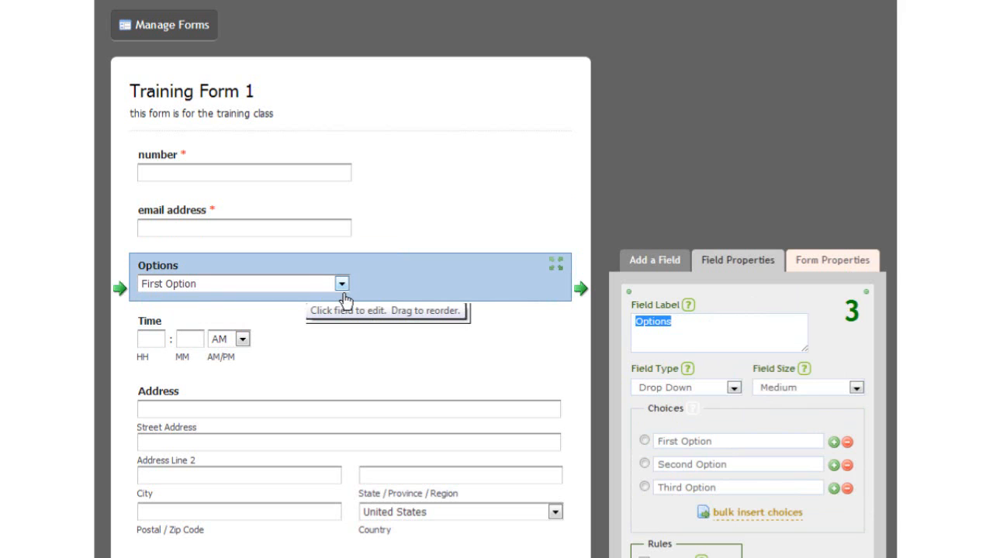
Try Small and then Large field sizes for the Options drop-down.
{"action": "left_click", "coordinate": [735, 389]}
{"action": "left_click", "coordinate": [734, 389]}
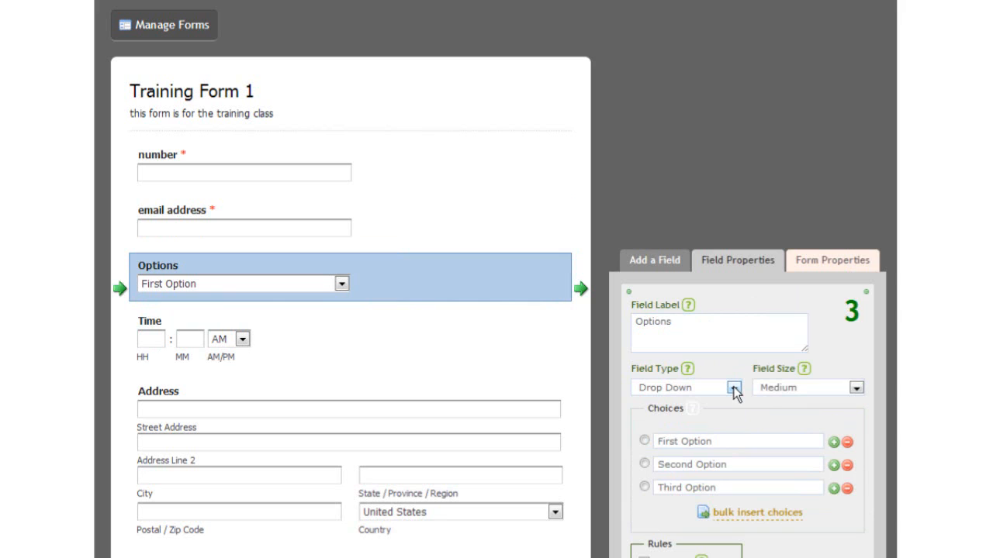
{"action": "left_click", "coordinate": [847, 391]}
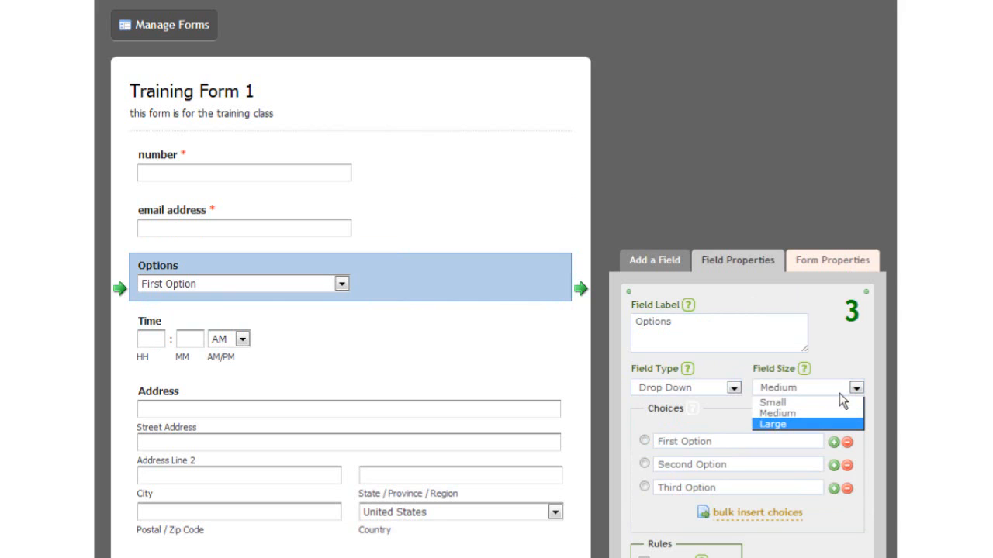
{"action": "left_click", "coordinate": [793, 412]}
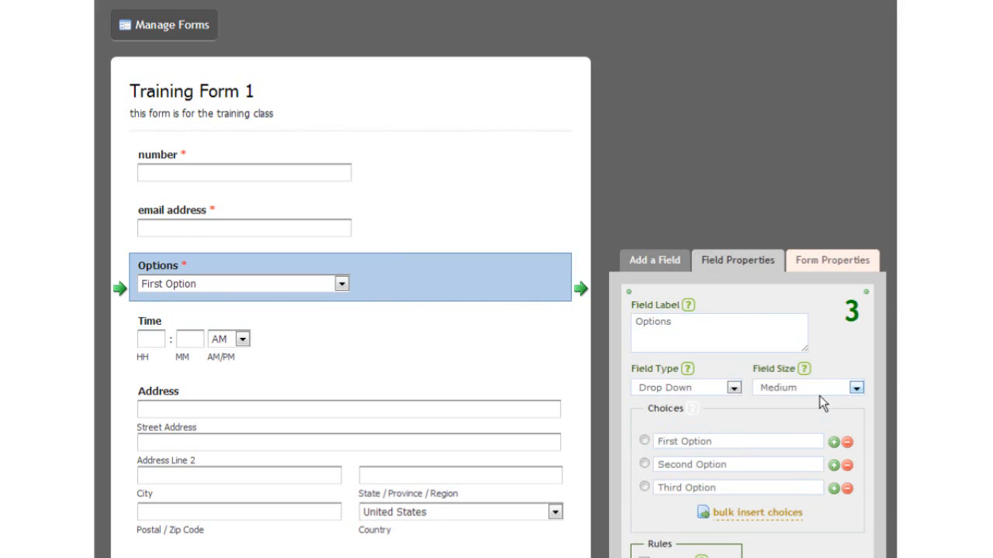
{"action": "left_click", "coordinate": [819, 394]}
{"action": "left_click", "coordinate": [809, 404]}
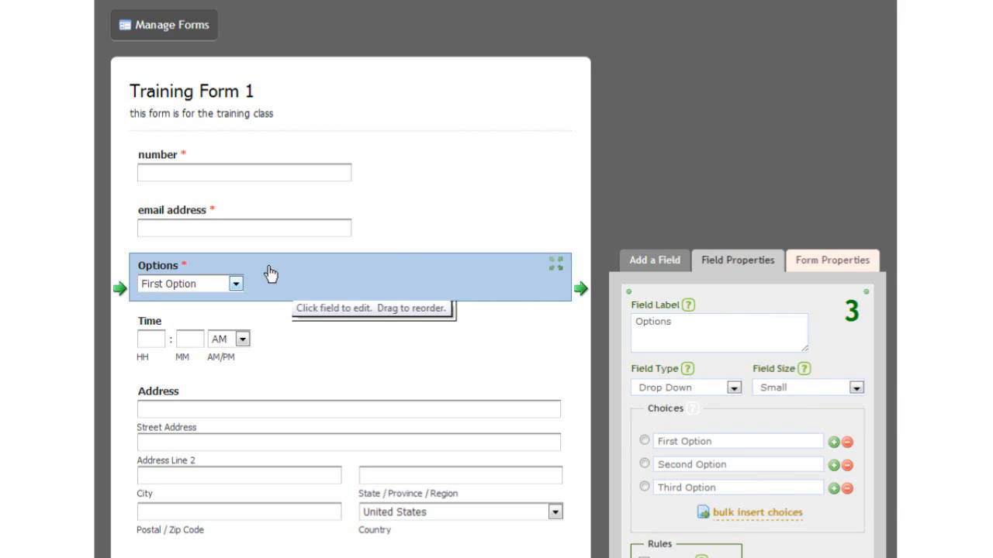
{"action": "left_click", "coordinate": [860, 392]}
{"action": "left_click", "coordinate": [834, 417]}
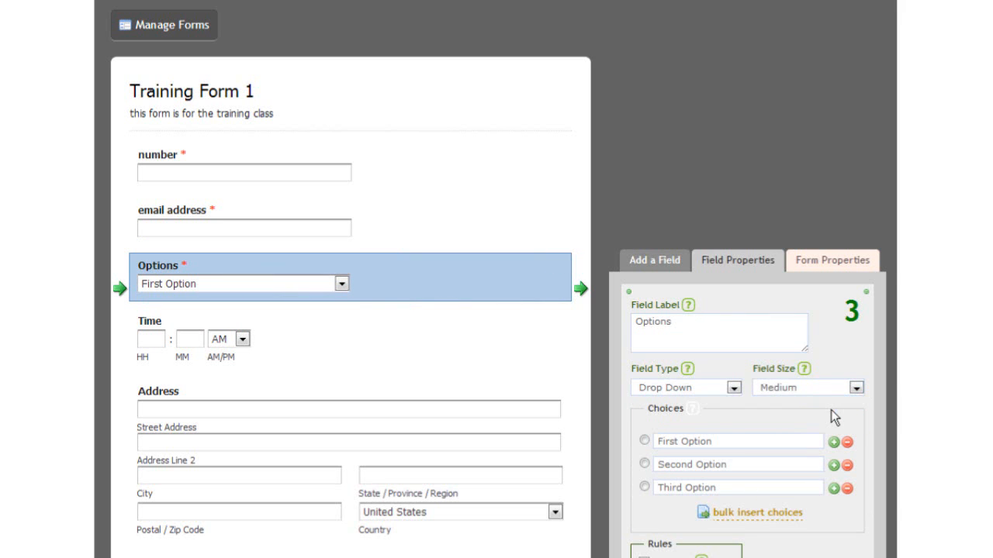
{"action": "left_click", "coordinate": [858, 389]}
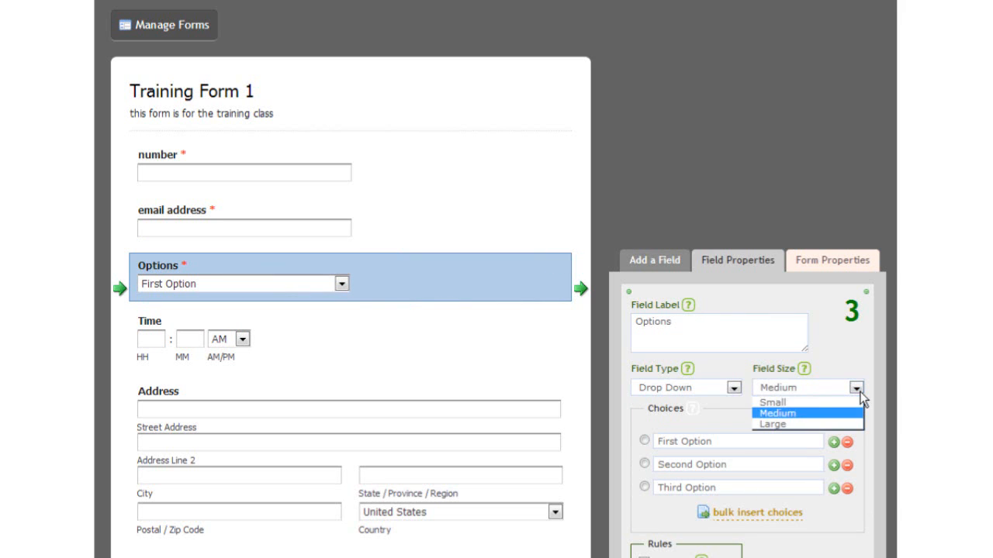
{"action": "left_click", "coordinate": [822, 421]}
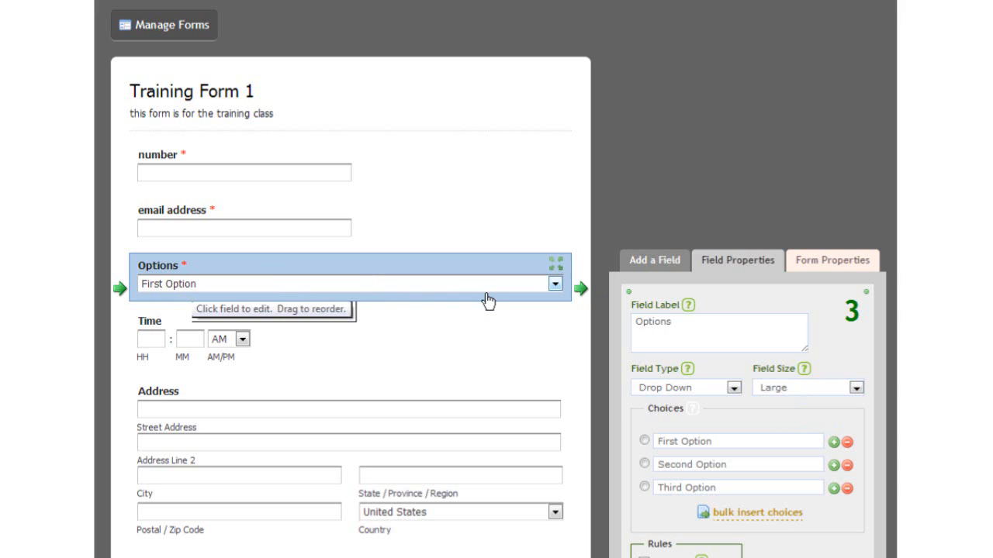
Set the Options drop-down back to Small and show the Add a Field palette.
{"action": "left_click", "coordinate": [559, 299]}
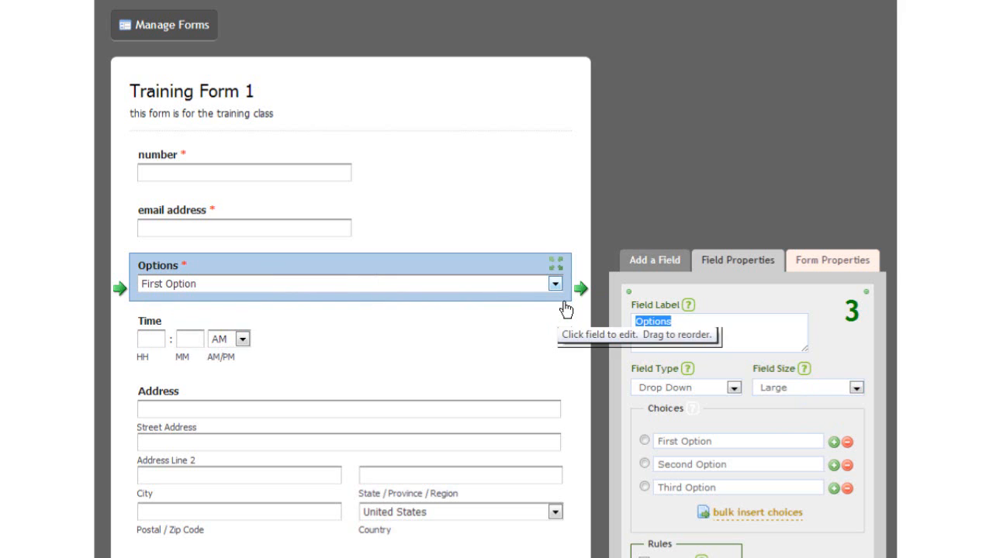
{"action": "left_click", "coordinate": [554, 284]}
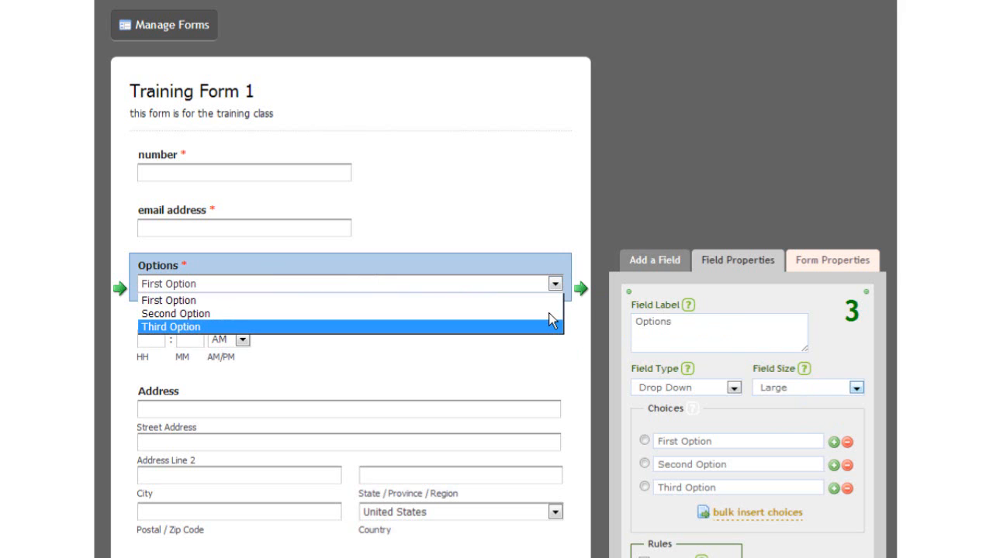
{"action": "left_click", "coordinate": [803, 386]}
{"action": "left_click", "coordinate": [775, 403]}
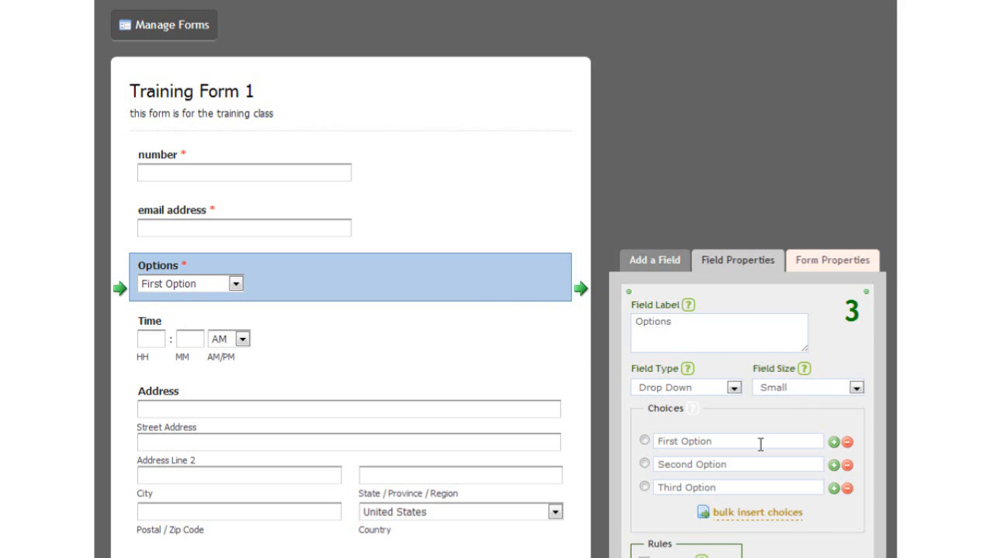
{"action": "left_click", "coordinate": [656, 263]}
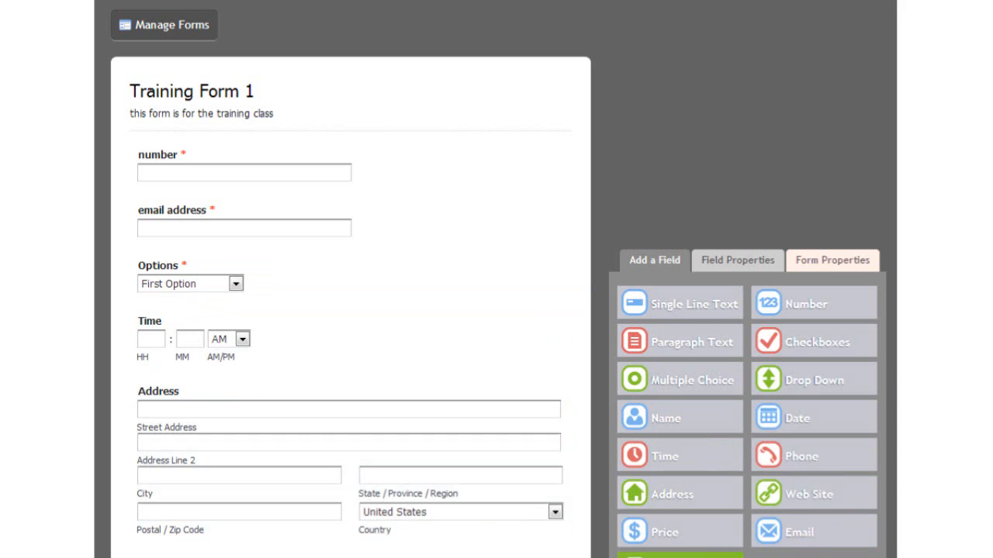
Insert a Section Break above the Address field and select its heading text.
{"action": "left_click_drag", "start_coordinate": [679, 557], "coordinate": [272, 401]}
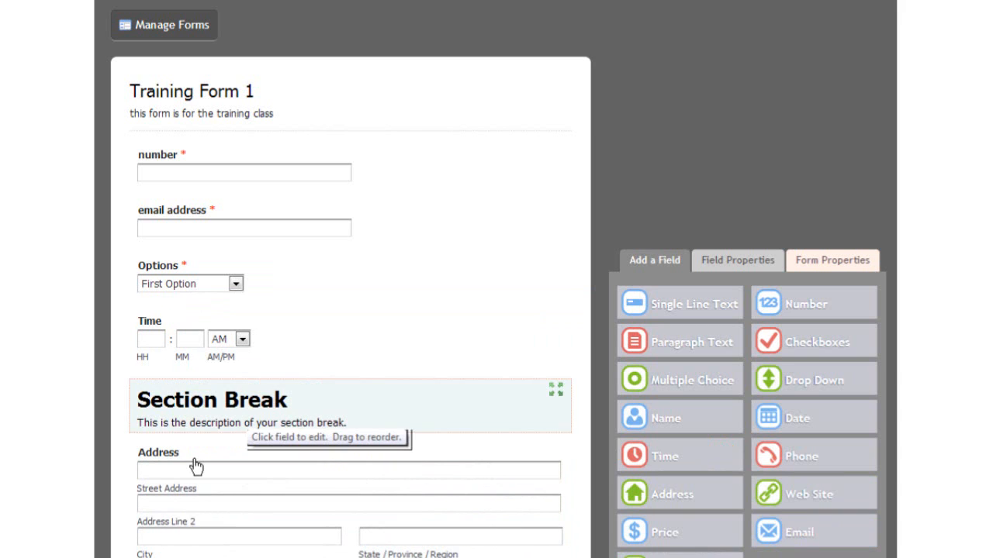
{"action": "left_click", "coordinate": [233, 402]}
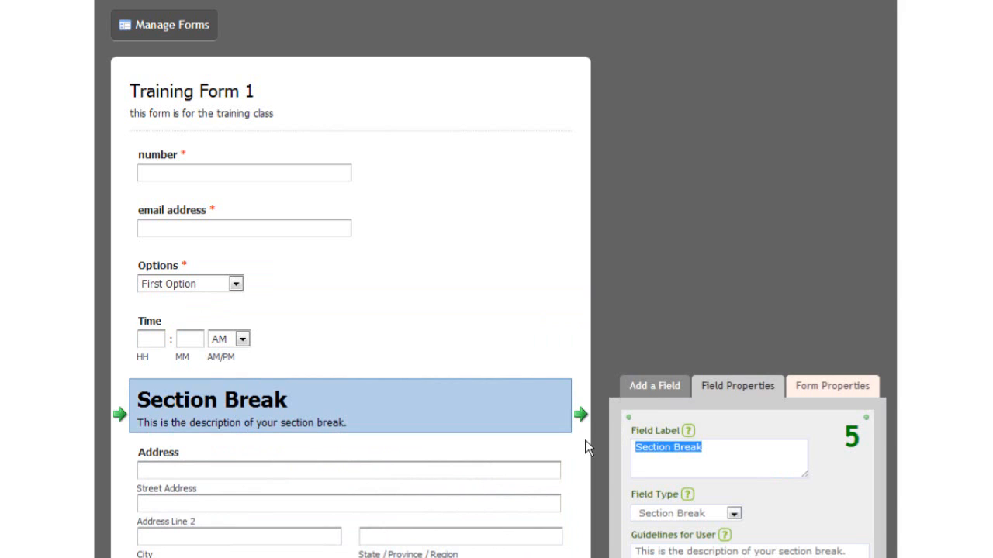
{"action": "left_click", "coordinate": [734, 455]}
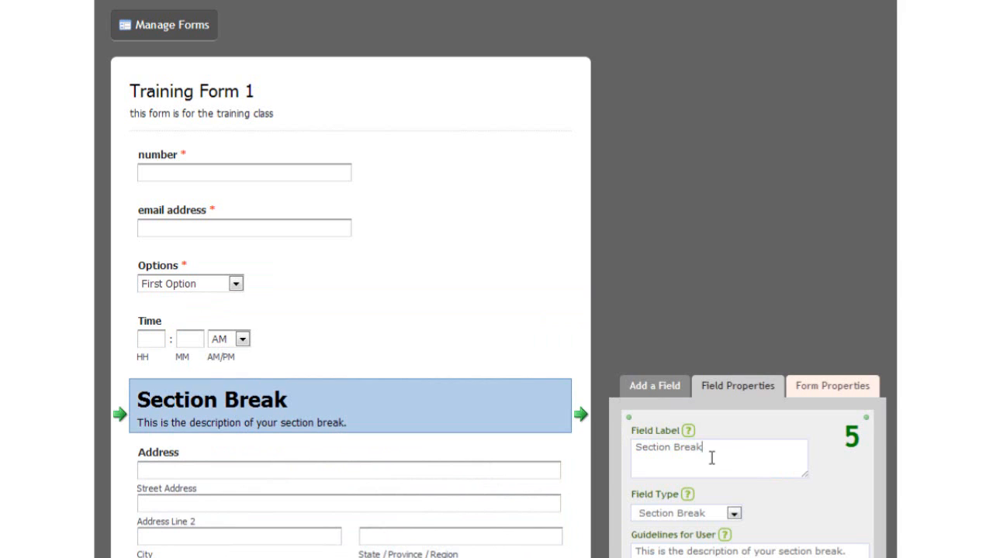
{"action": "left_click_drag", "start_coordinate": [711, 458], "coordinate": [631, 457]}
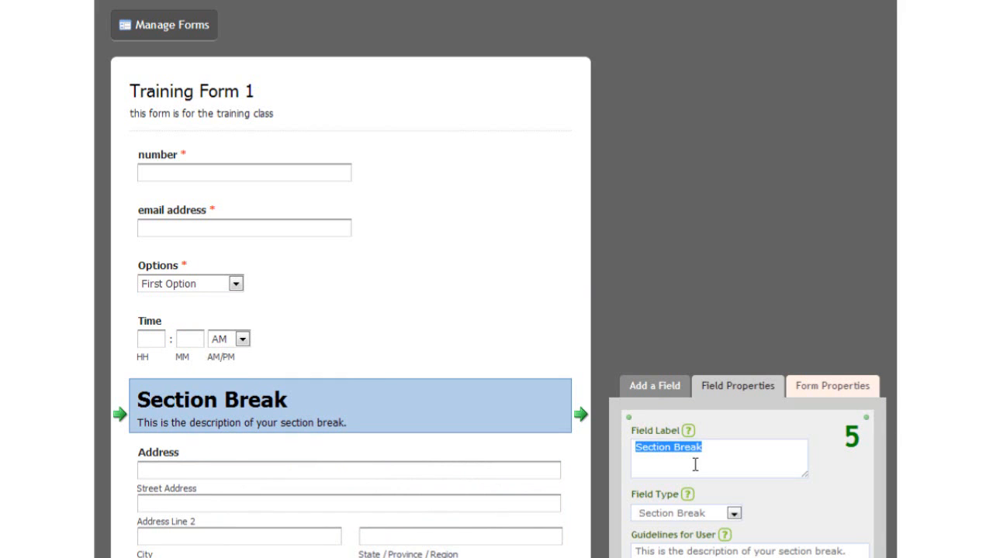
Replace the heading with 'the information below should be of a professional nature only'.
{"action": "type", "text": "the"}
{"action": "key", "text": "BackSpace"}
{"action": "type", "text": "e i"}
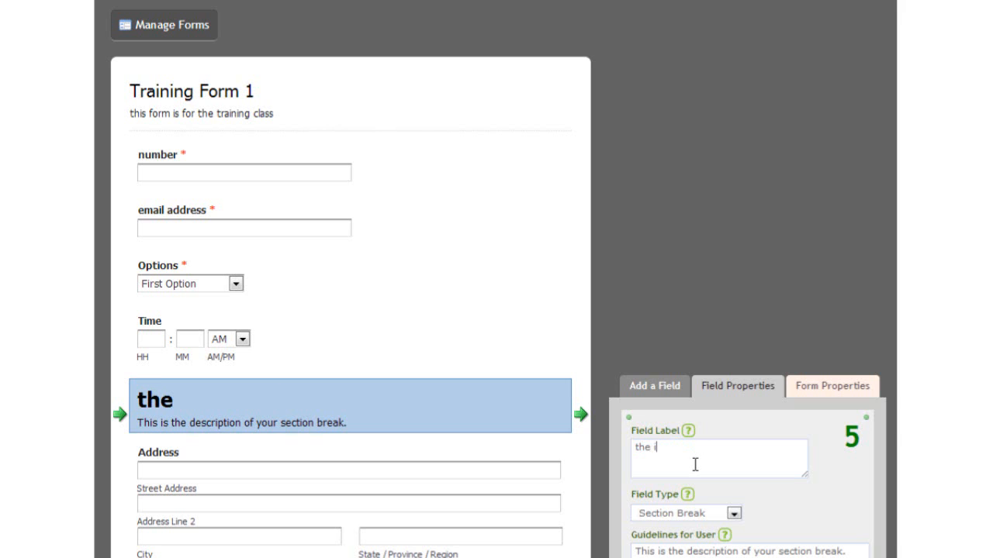
{"action": "type", "text": "nformat"}
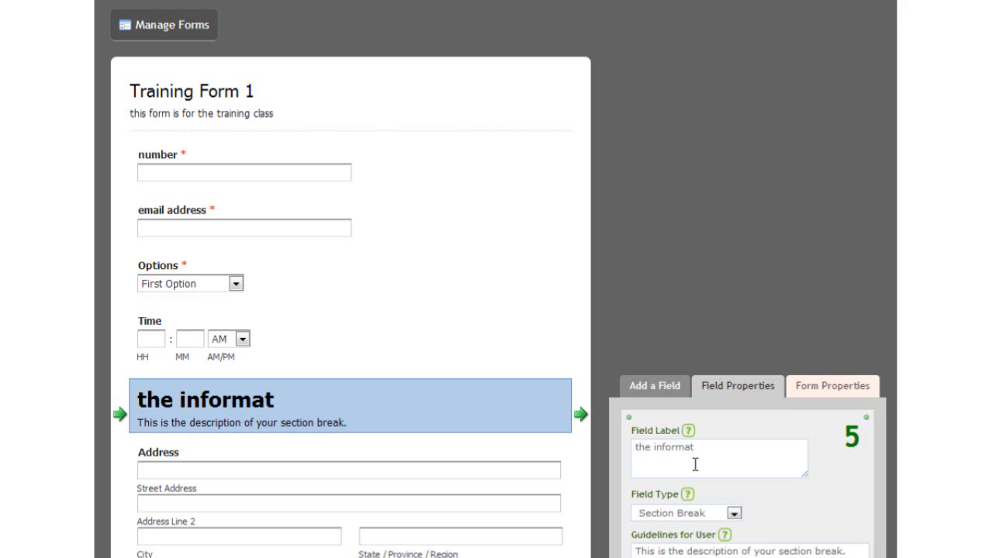
{"action": "type", "text": "ion below should "}
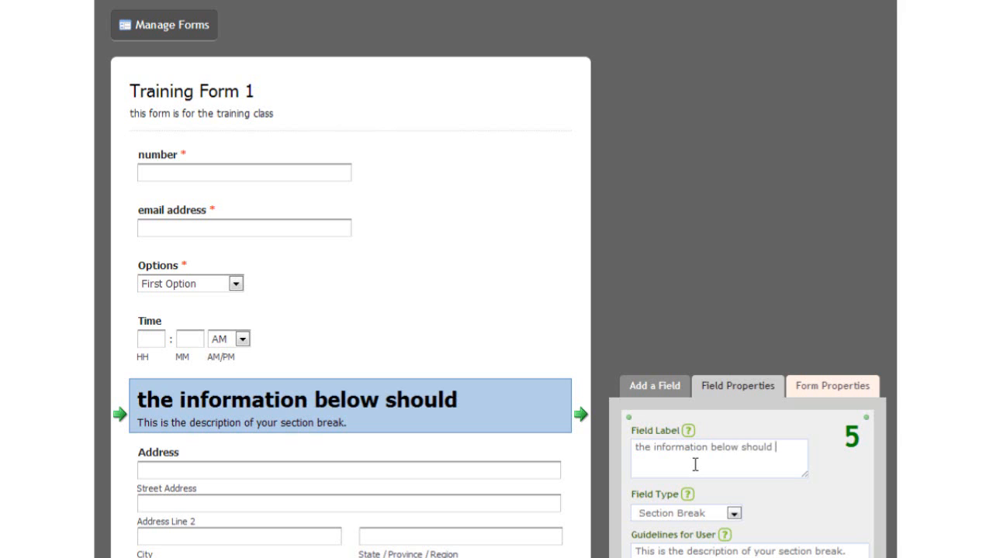
{"action": "type", "text": "be of a "}
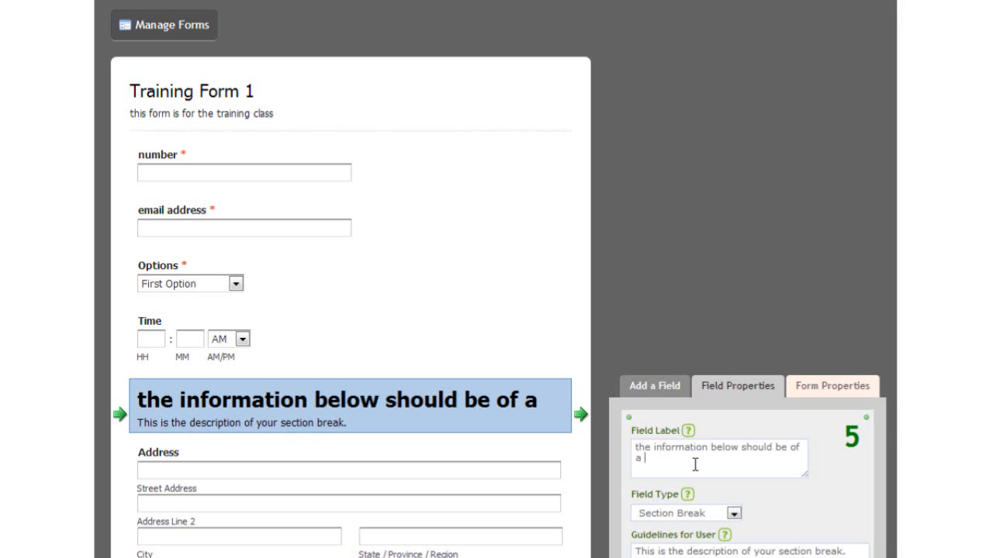
{"action": "type", "text": "professional"}
{"action": "key", "text": "BackSpace"}
{"action": "type", "text": "l"}
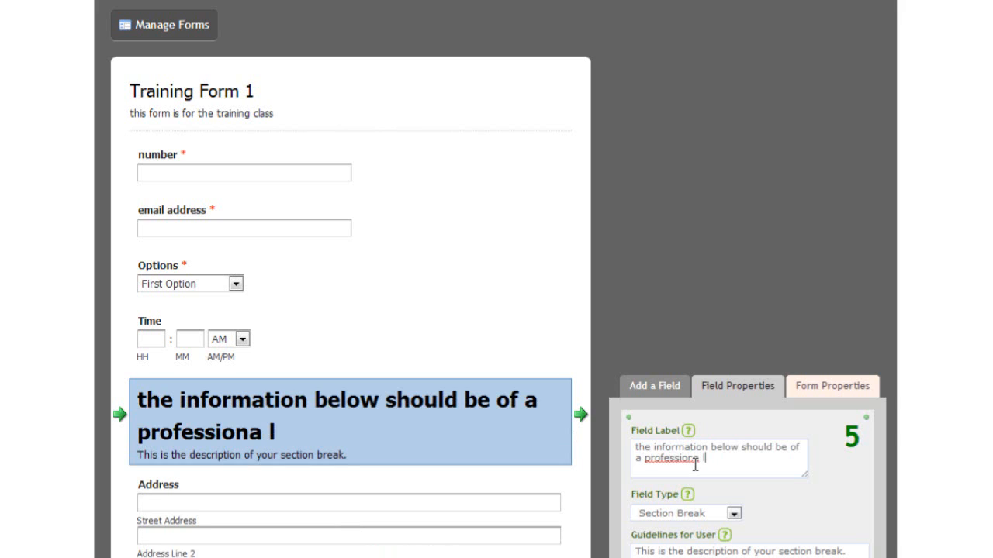
{"action": "key", "text": "BackSpace"}
{"action": "key", "text": "BackSpace"}
{"action": "key", "text": "BackSpace"}
{"action": "type", "text": "l nature only"}
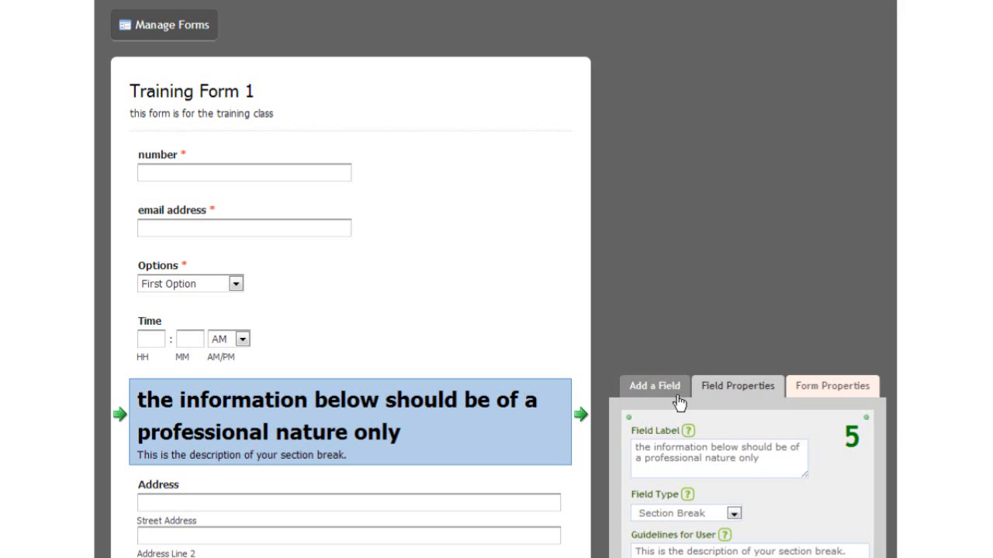
Add a Date field with MM, DD and YYYY boxes below the email address field.
{"action": "left_click", "coordinate": [654, 386]}
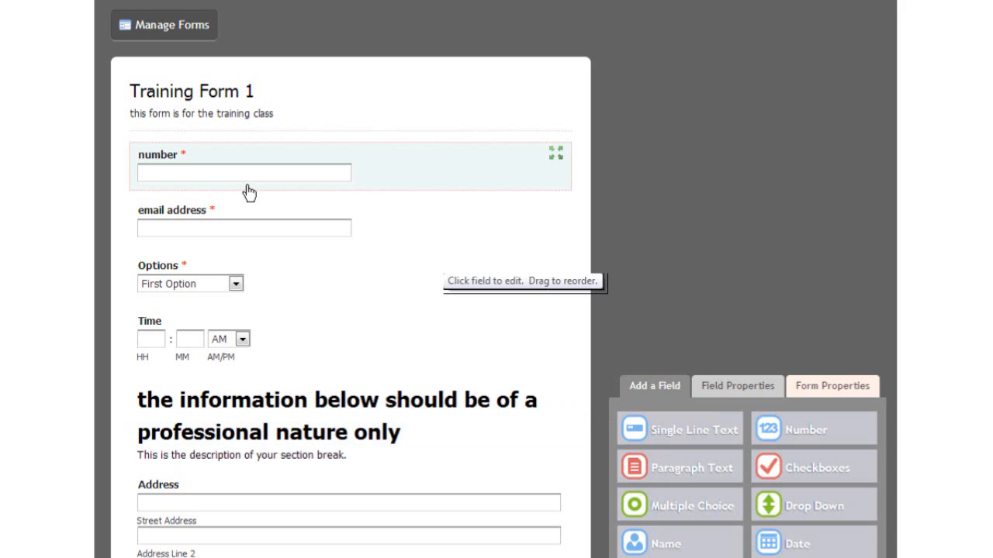
{"action": "left_click", "coordinate": [169, 168]}
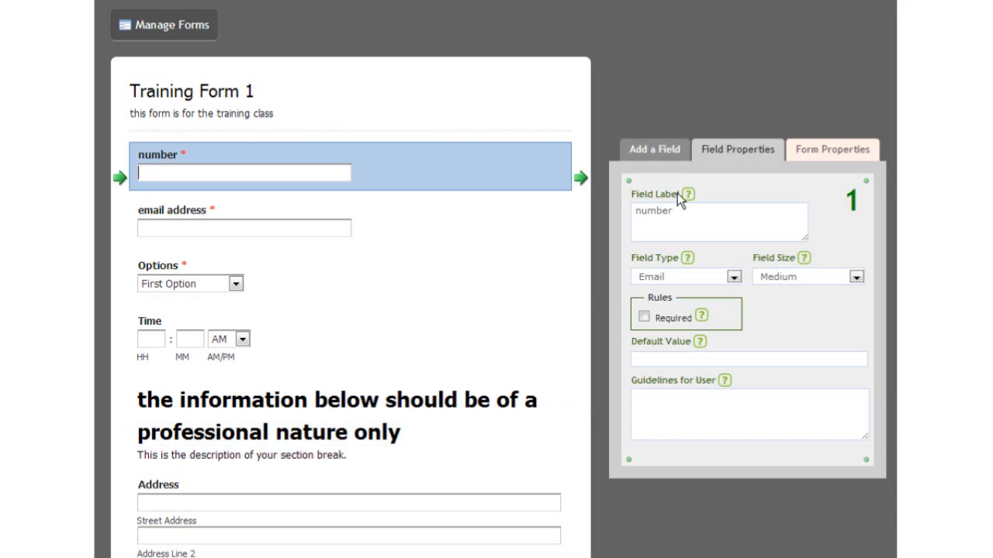
{"action": "left_click", "coordinate": [653, 150]}
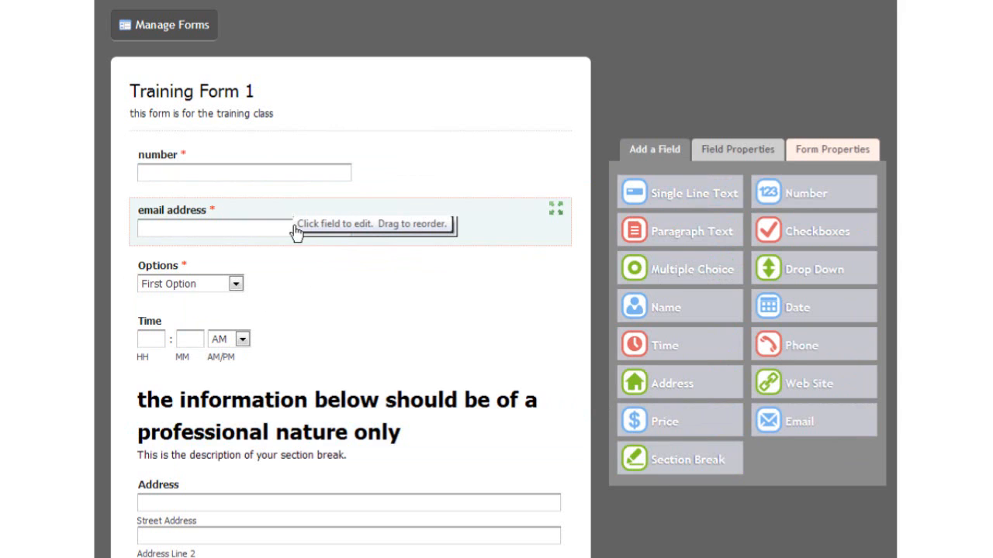
{"action": "left_click", "coordinate": [818, 326]}
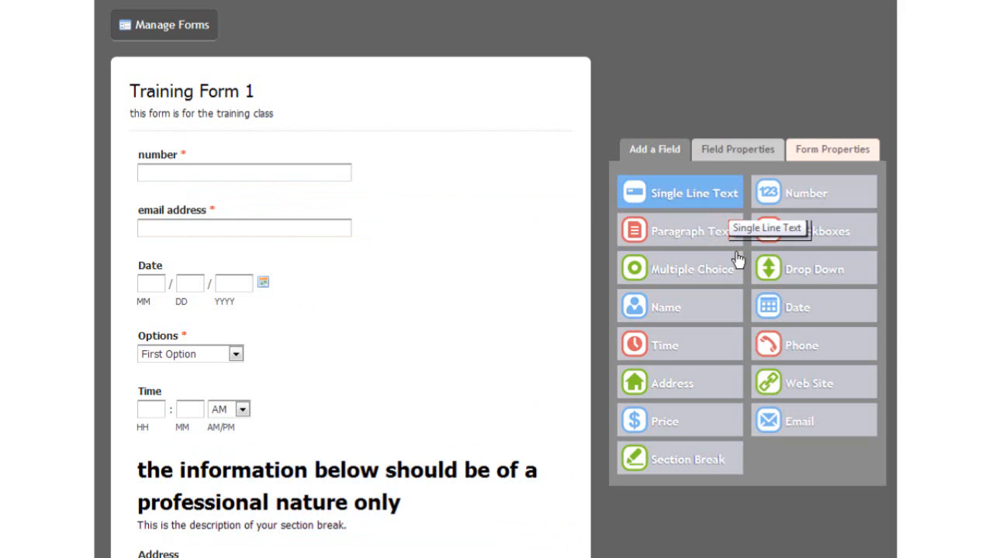
Change the email address field's Range Limit By from Characters to Words.
{"action": "left_click", "coordinate": [140, 226]}
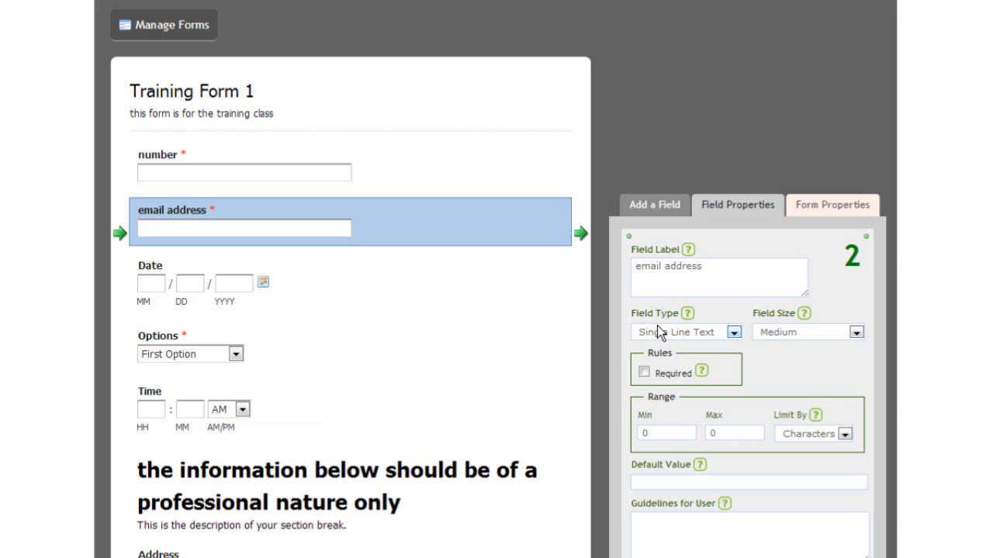
{"action": "left_click", "coordinate": [733, 333]}
{"action": "left_click", "coordinate": [730, 338]}
{"action": "left_click", "coordinate": [845, 434]}
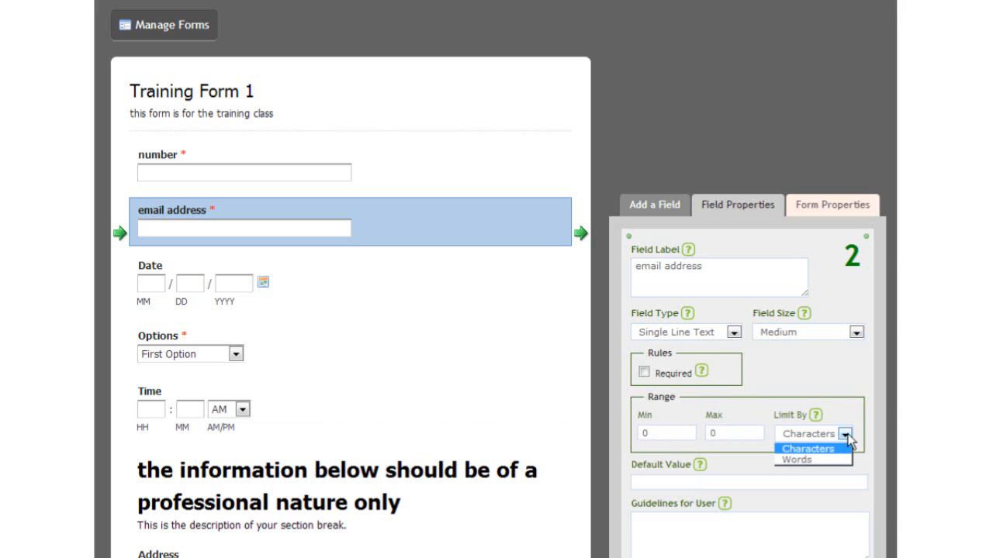
{"action": "left_click", "coordinate": [814, 458]}
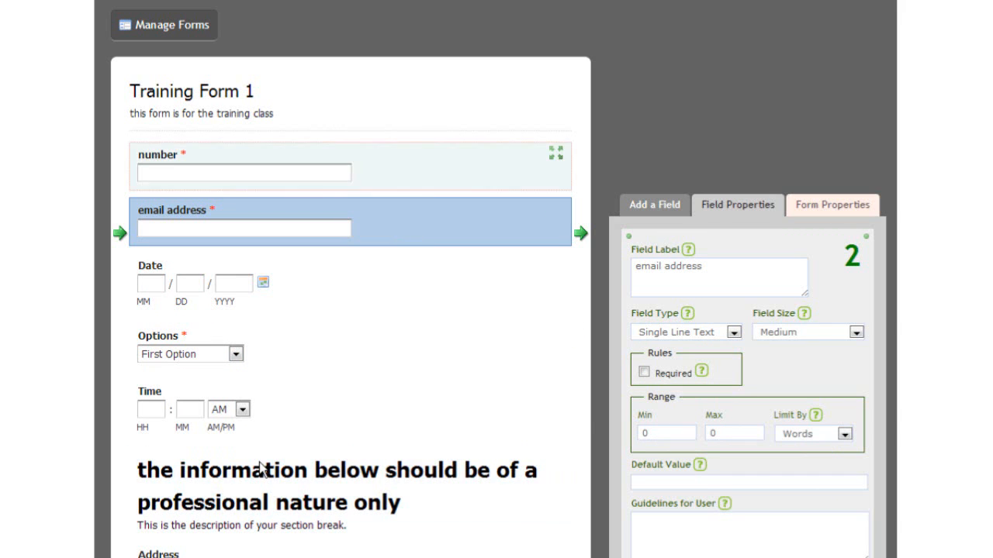
{"action": "left_click", "coordinate": [173, 159]}
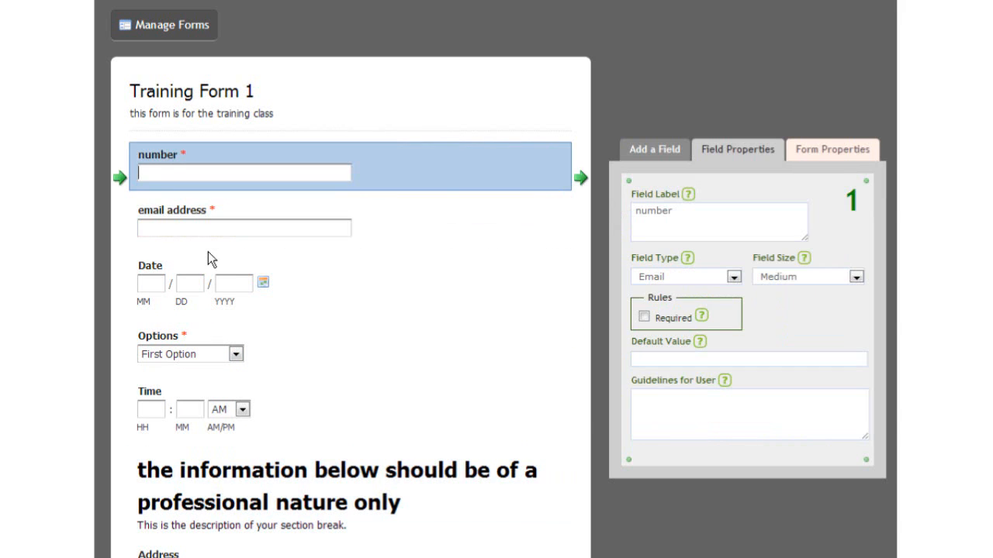
Change the number field's Field Type from Email to Number and review its Limit By options.
{"action": "left_click", "coordinate": [710, 281]}
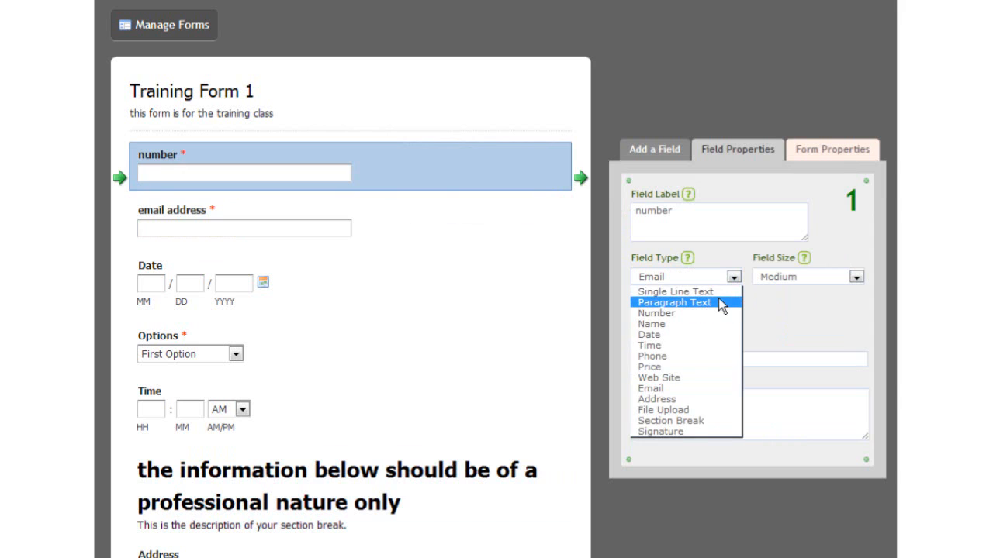
{"action": "left_click", "coordinate": [720, 313]}
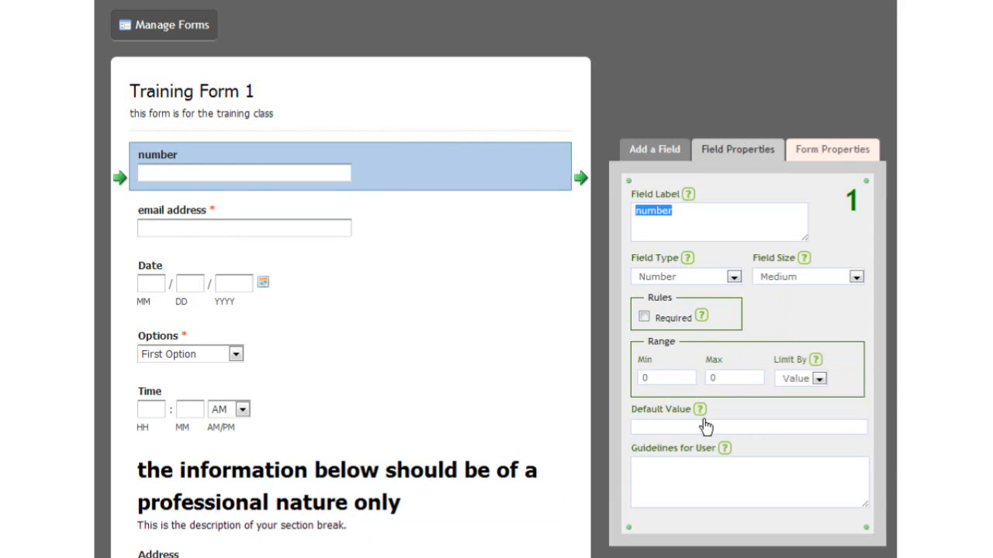
{"action": "left_click", "coordinate": [819, 379]}
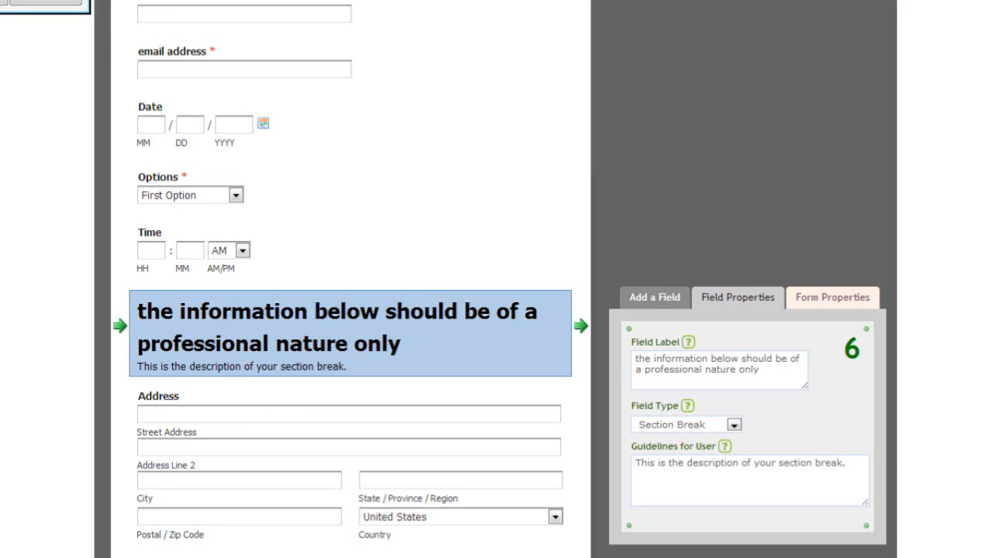
Deselect the section break to bring back the Add a Field palette, scrolling the form.
{"action": "left_click", "coordinate": [622, 204]}
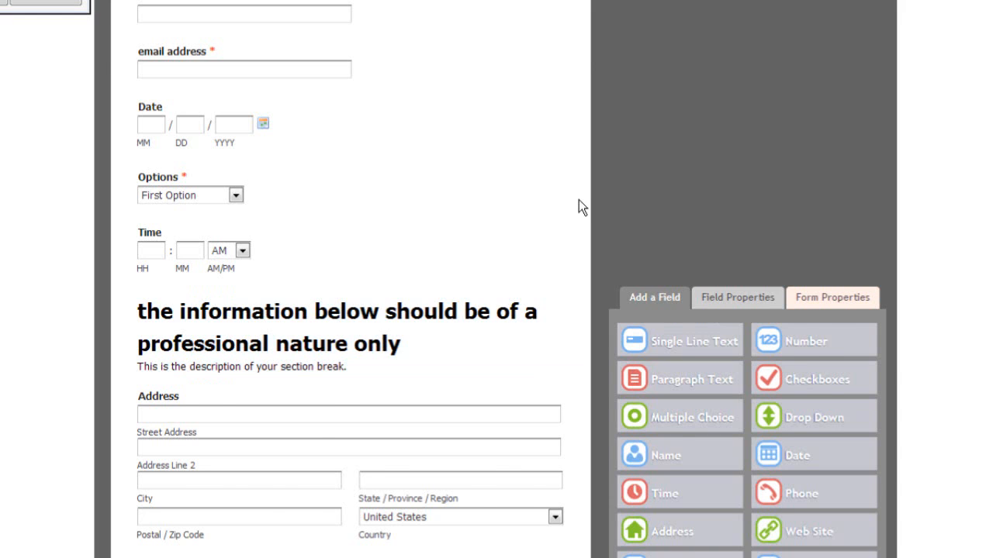
{"action": "scroll", "coordinate": [581, 207], "scroll_direction": "up", "scroll_amount": 3}
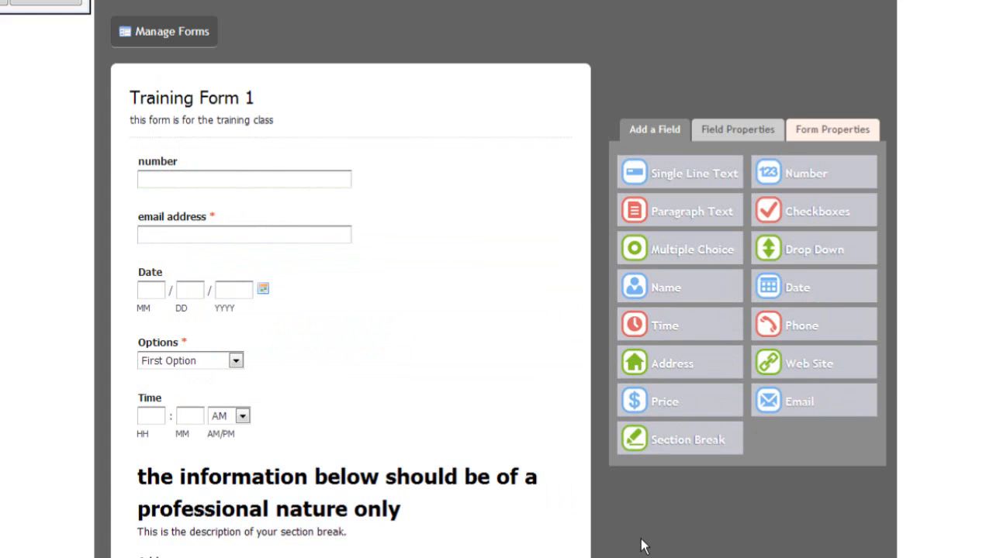
{"action": "scroll", "coordinate": [642, 546], "scroll_direction": "down", "scroll_amount": 3}
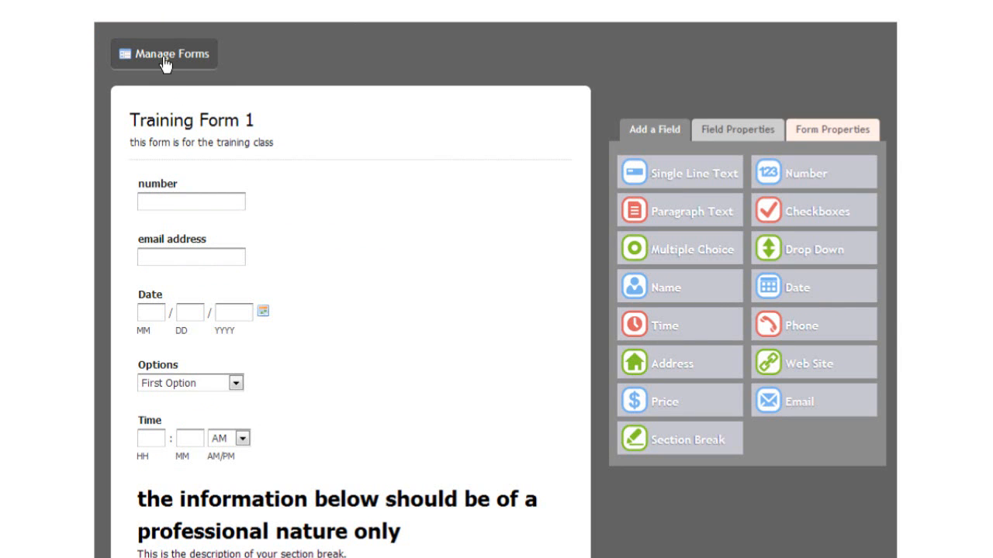
Return to the Manage Forms list.
{"action": "left_click", "coordinate": [165, 63]}
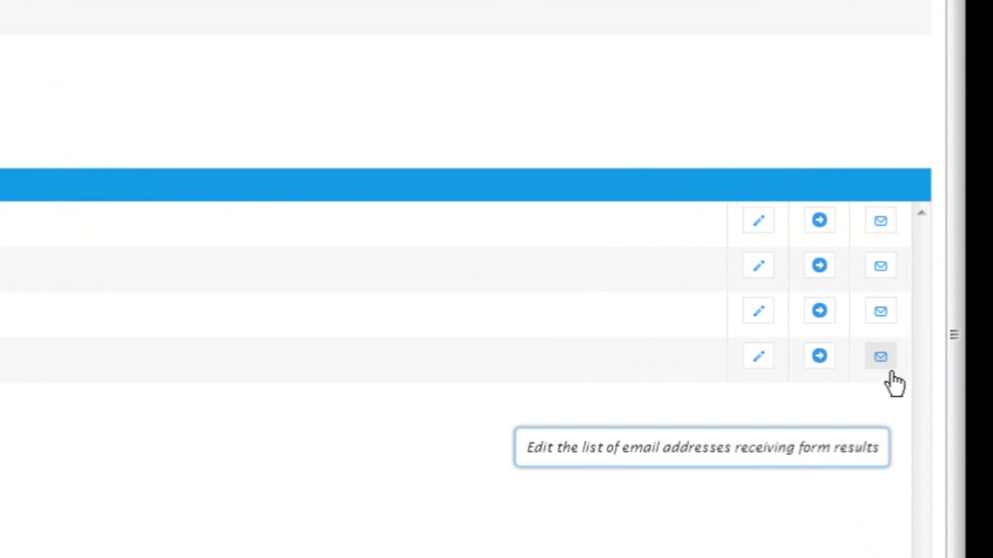
Enter the user's email address as Training Form 1's results recipient and confirm the save.
{"action": "left_click", "coordinate": [884, 361]}
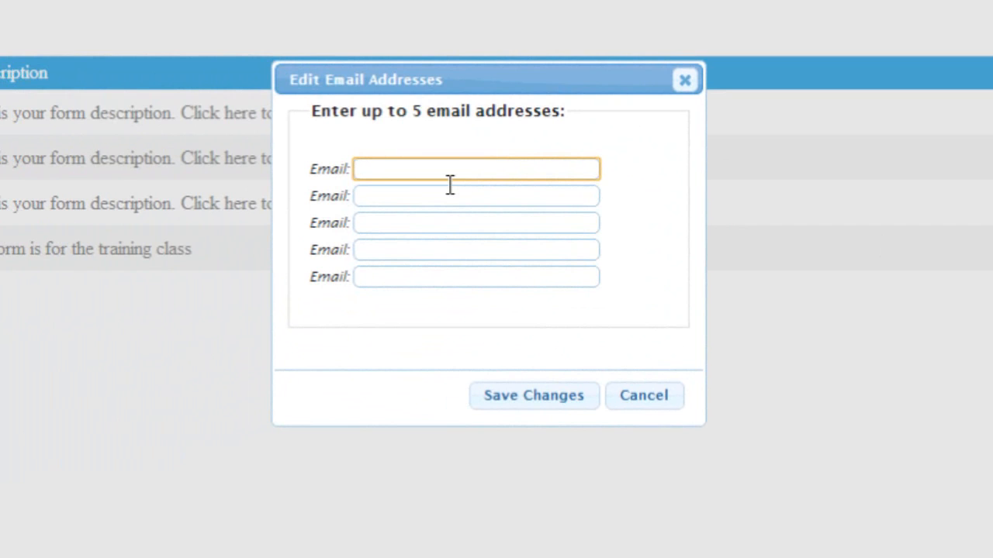
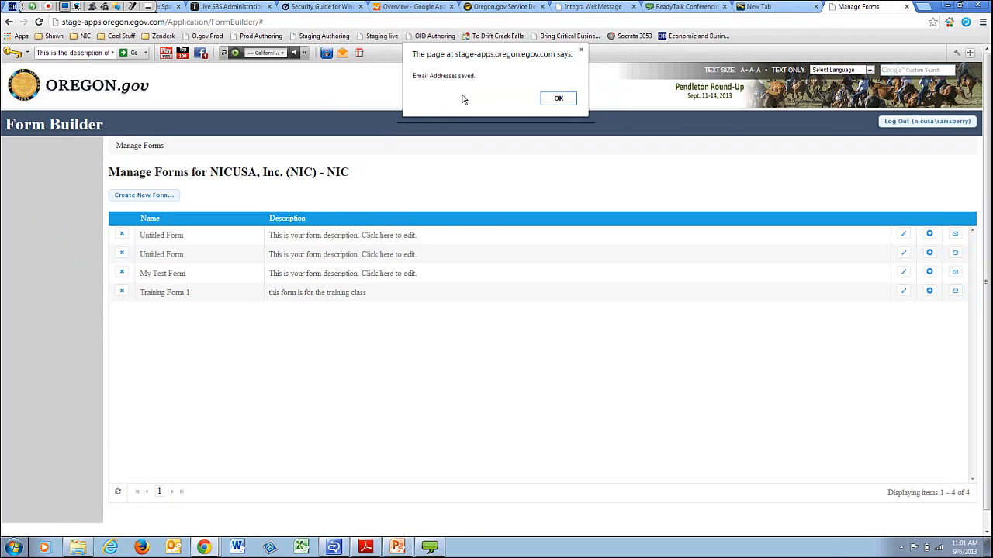
{"action": "left_click", "coordinate": [563, 100]}
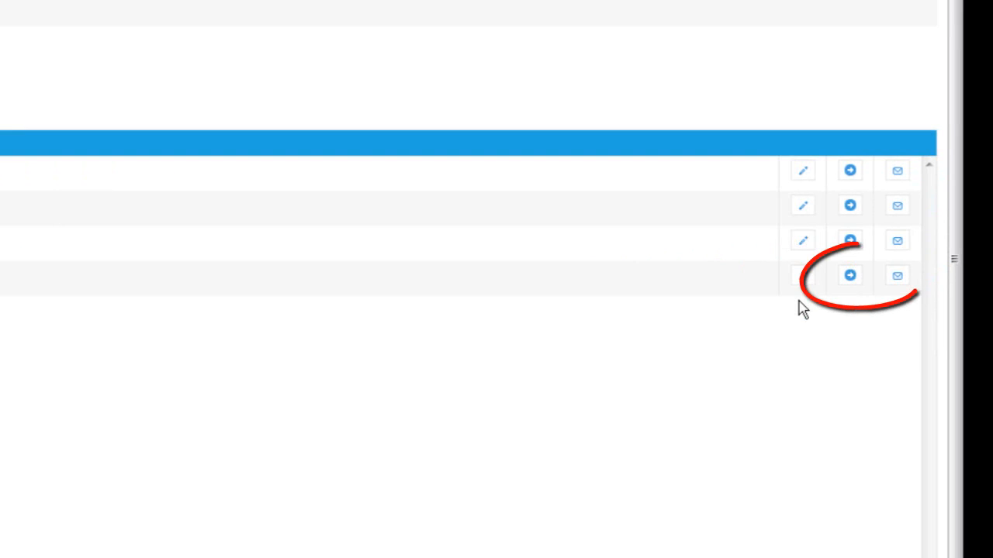
Preview Training Form 1 and scroll through its fields down to Address and Submit.
{"action": "left_click", "coordinate": [861, 287]}
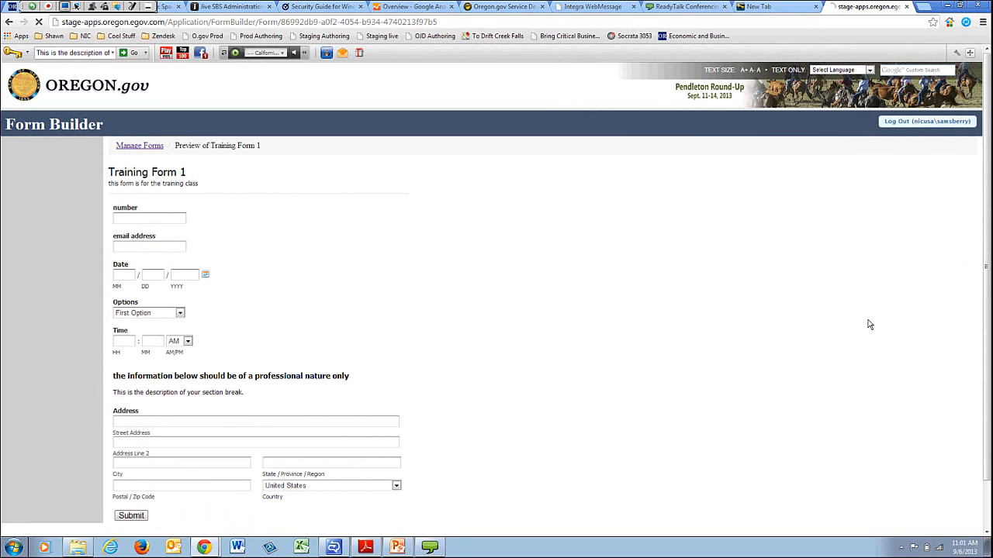
{"action": "scroll", "coordinate": [453, 358], "scroll_direction": "down", "scroll_amount": 2}
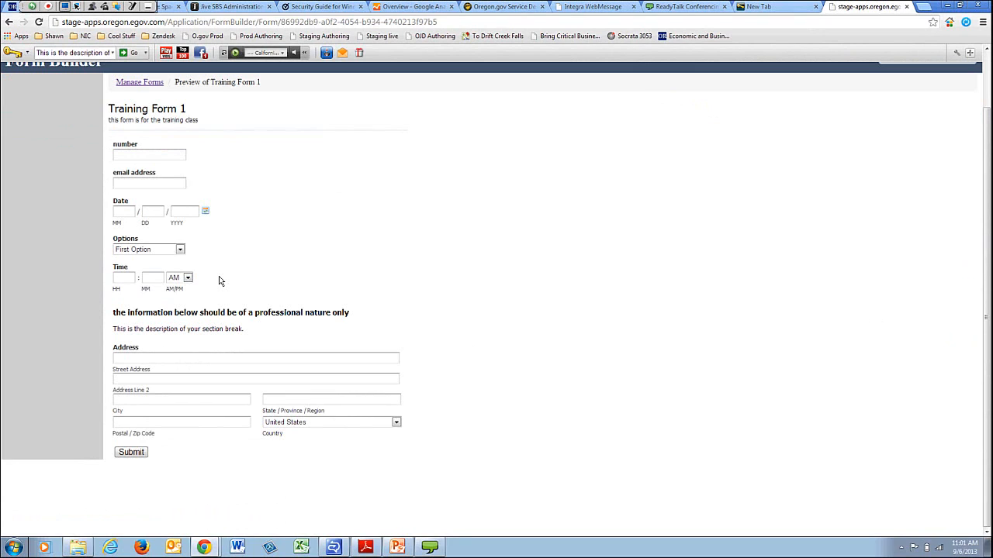
{"action": "scroll", "coordinate": [538, 285], "scroll_direction": "up", "scroll_amount": 1}
{"action": "scroll", "coordinate": [538, 286], "scroll_direction": "down", "scroll_amount": 1}
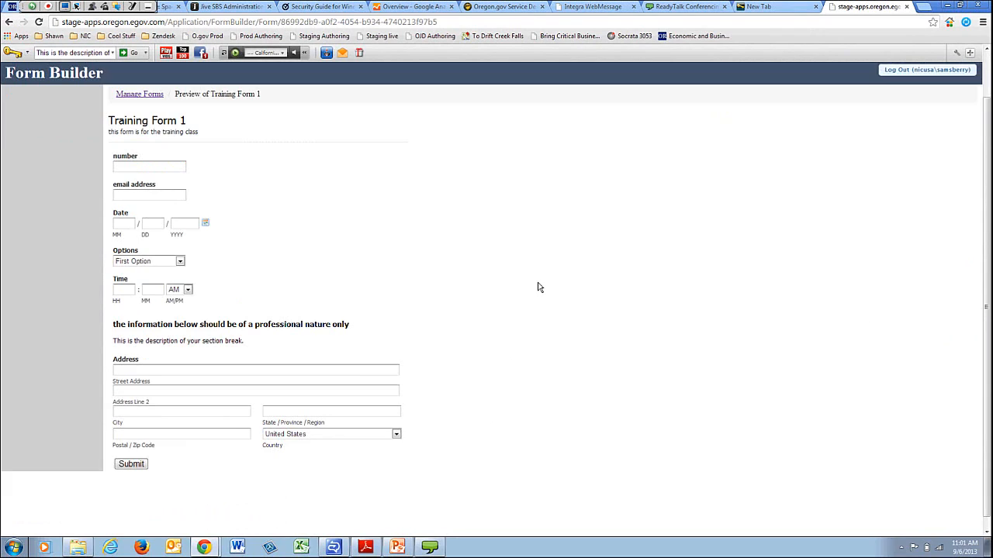
{"action": "scroll", "coordinate": [465, 217], "scroll_direction": "up", "scroll_amount": 1}
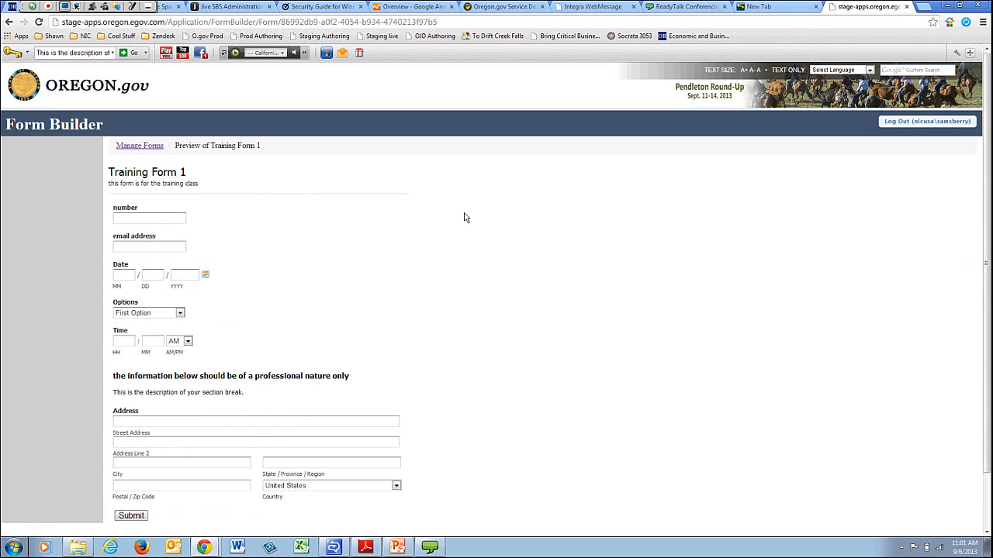
Back on Manage Forms, check Training Form 1's saved recipient address and close it unchanged.
{"action": "left_click", "coordinate": [132, 155]}
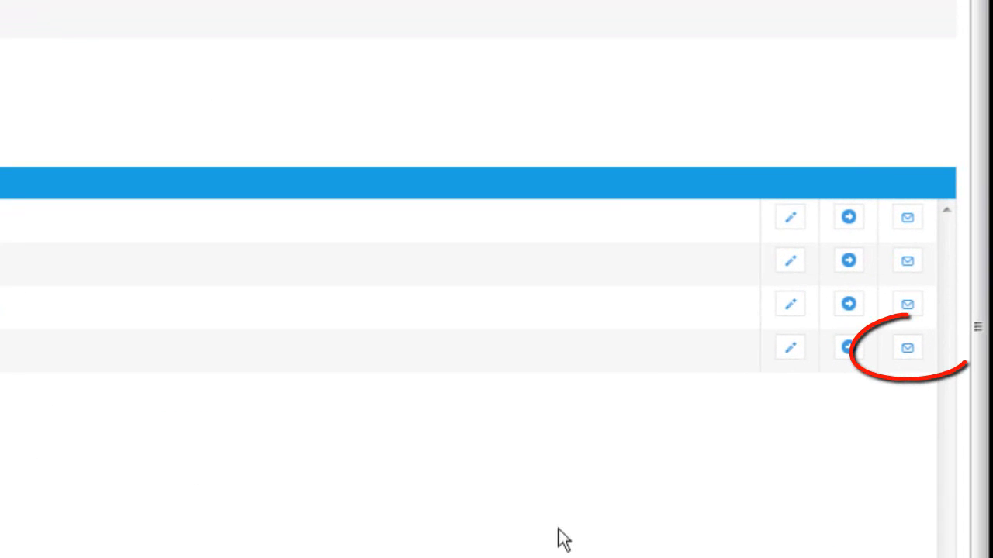
{"action": "left_click", "coordinate": [914, 358]}
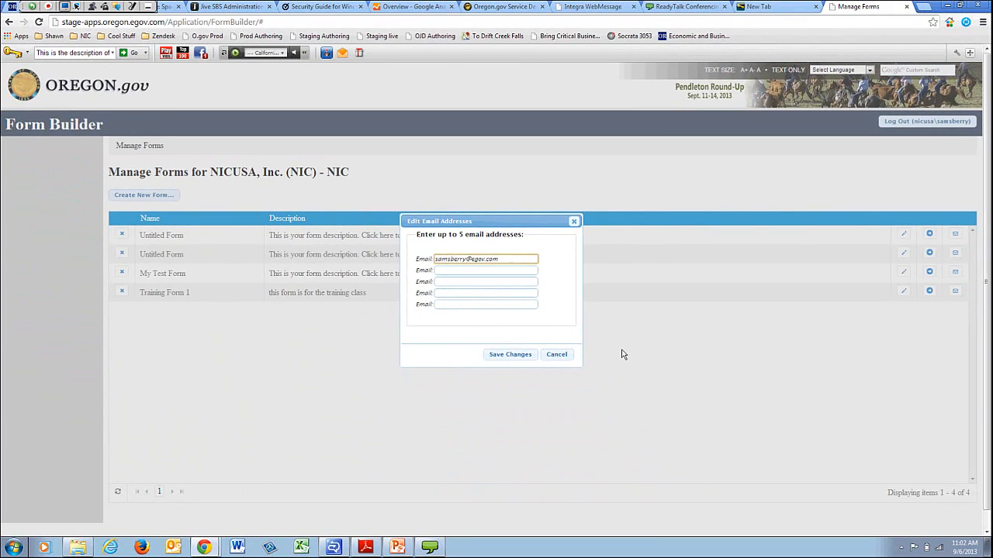
{"action": "left_click", "coordinate": [574, 223]}
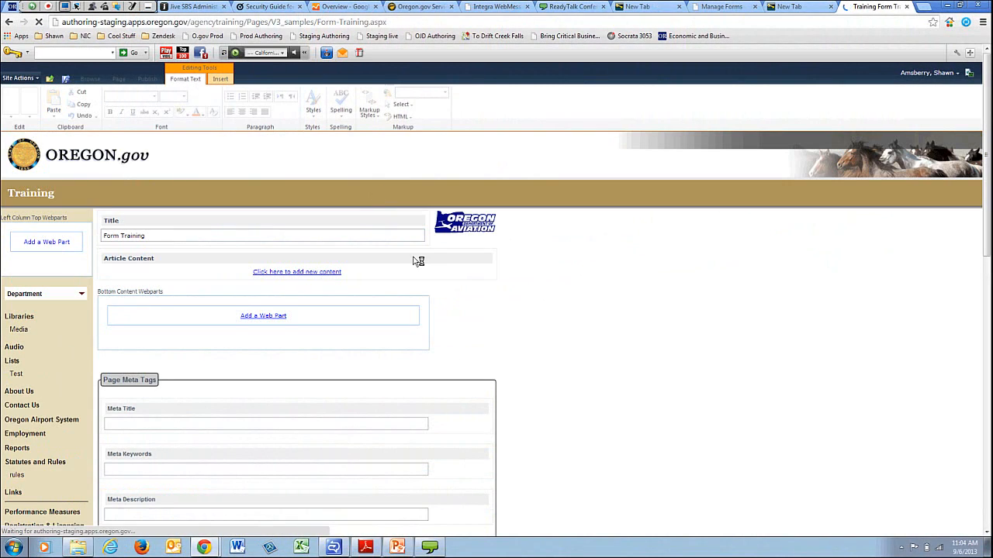
Type placeholder lines with line breaks into Article Content, then place the cursor on an empty line.
{"action": "left_click", "coordinate": [417, 267]}
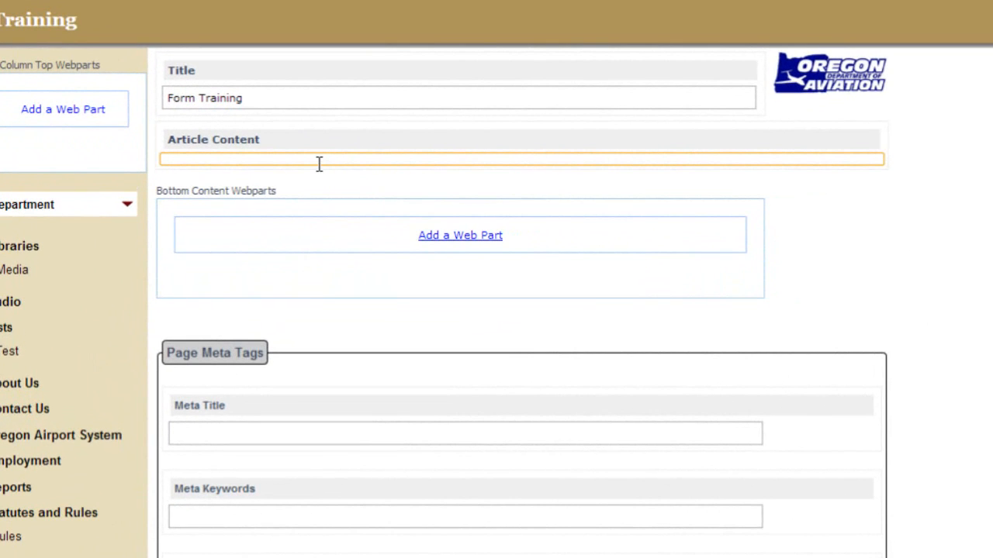
{"action": "type", "text": "s;ldfaj ;lfja ol"}
{"action": "key", "text": "Return"}
{"action": "type", "text": "alskfj lcfjaleja"}
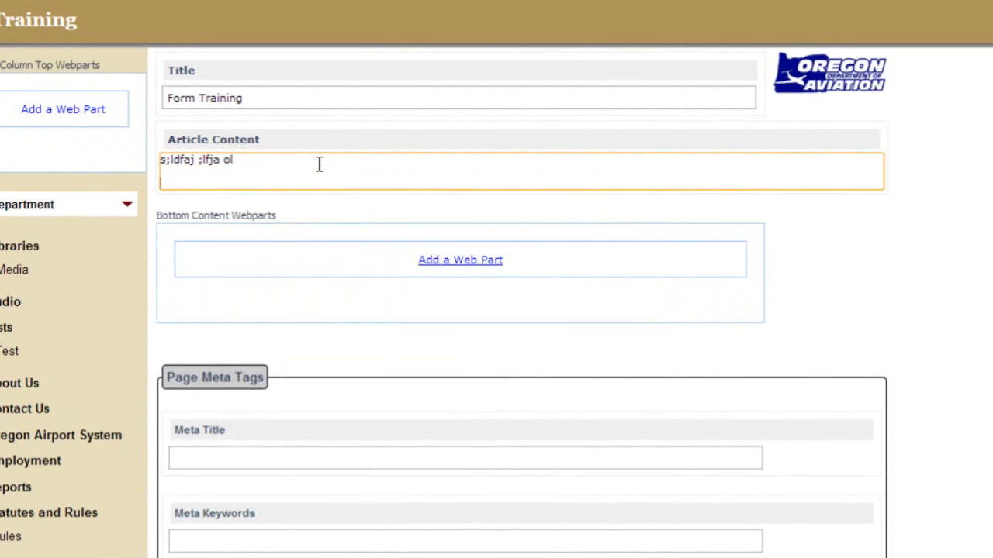
{"action": "type", "text": "'"}
{"action": "key", "text": "Return"}
{"action": "key", "text": "Return"}
{"action": "key", "text": "Return"}
{"action": "key", "text": "Return"}
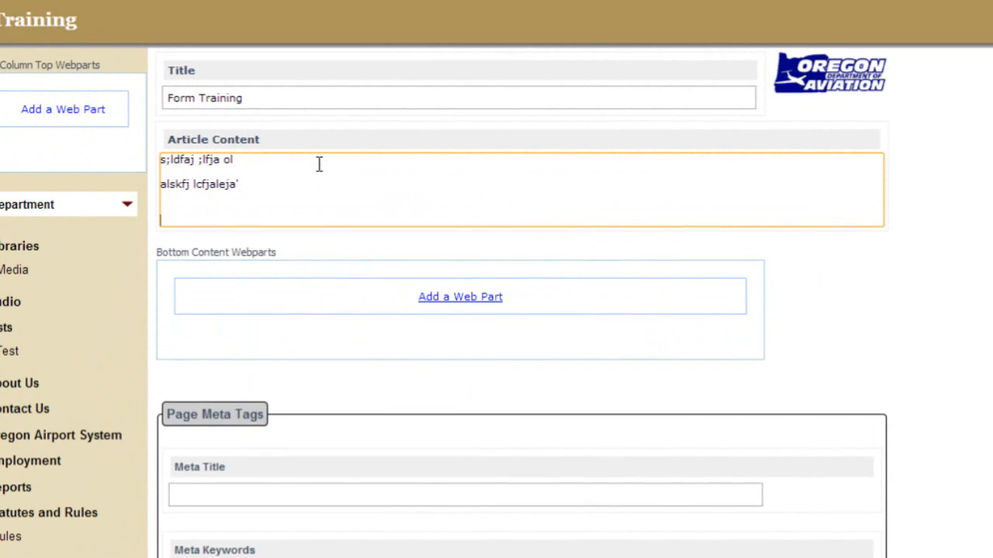
{"action": "type", "text": "alskfkhn al;vkfjw;ol"}
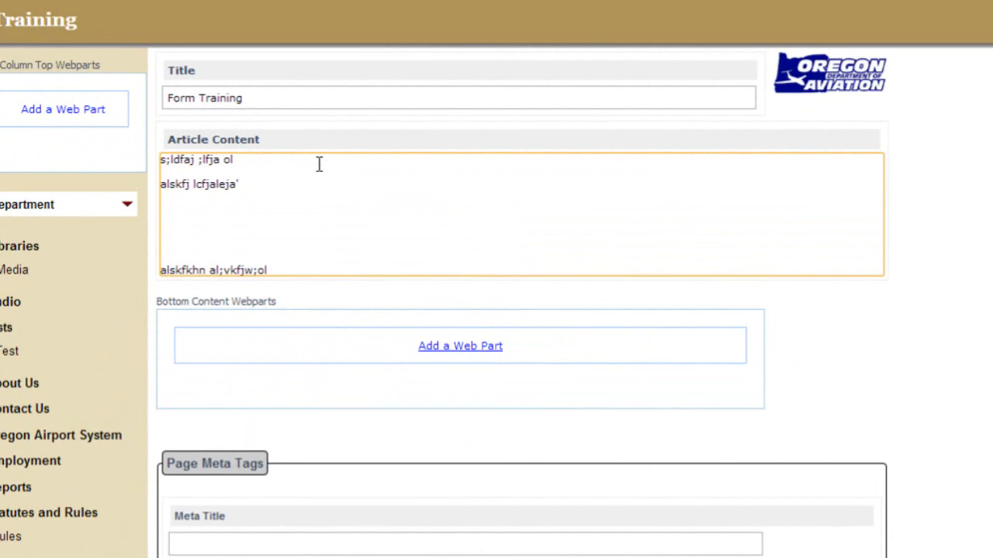
{"action": "left_click", "coordinate": [319, 208]}
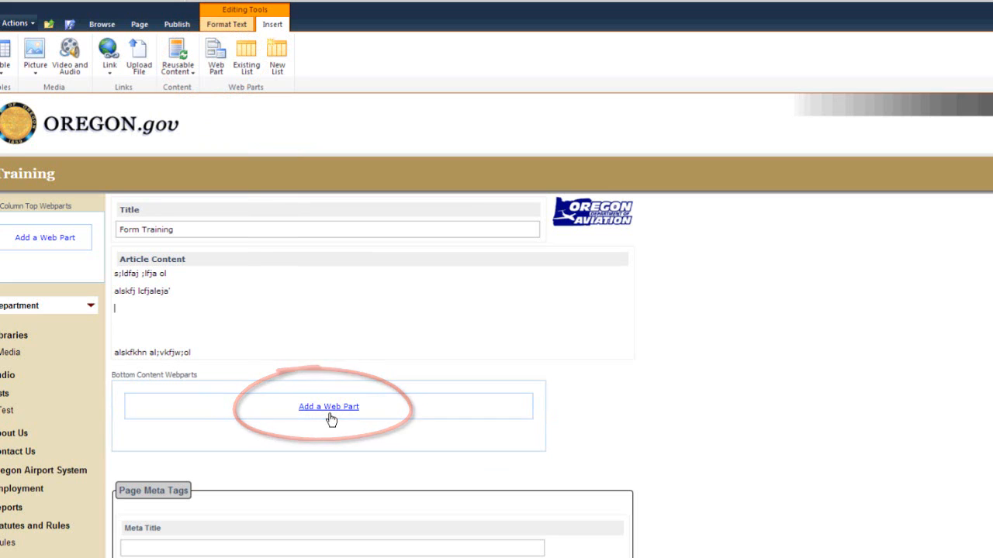
Open the web part gallery for the Form Training page's Bottom Content Webparts zone.
{"action": "left_click", "coordinate": [52, 246]}
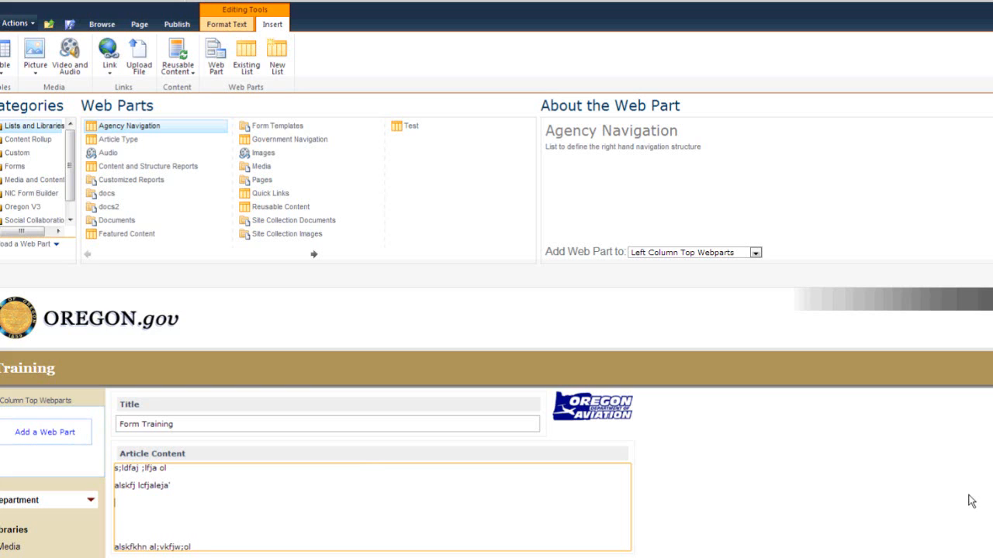
{"action": "left_click", "coordinate": [229, 24]}
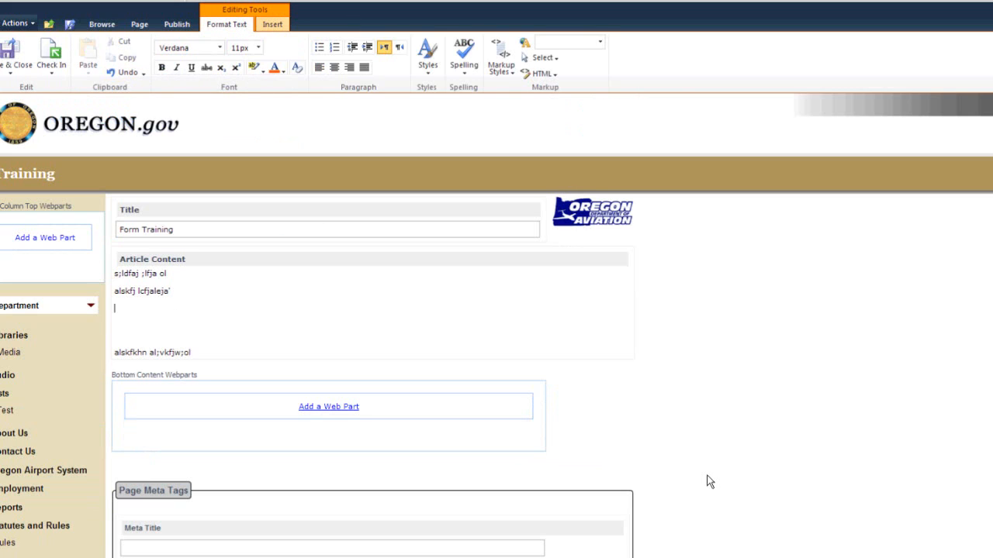
{"action": "left_click", "coordinate": [287, 304]}
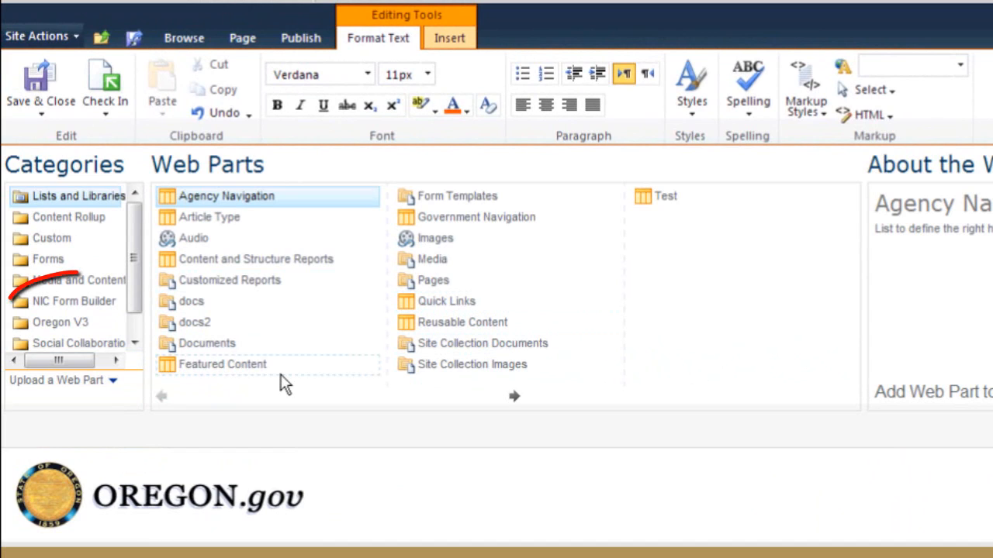
Add the Form Viewer web part from the NIC Form Builder category to the bottom zone.
{"action": "left_click", "coordinate": [49, 303]}
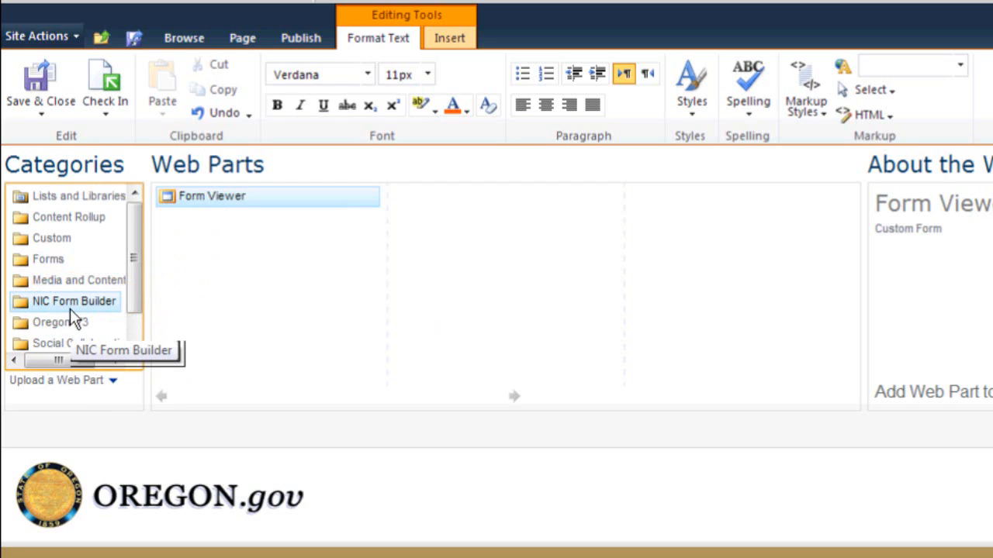
{"action": "left_click", "coordinate": [210, 190]}
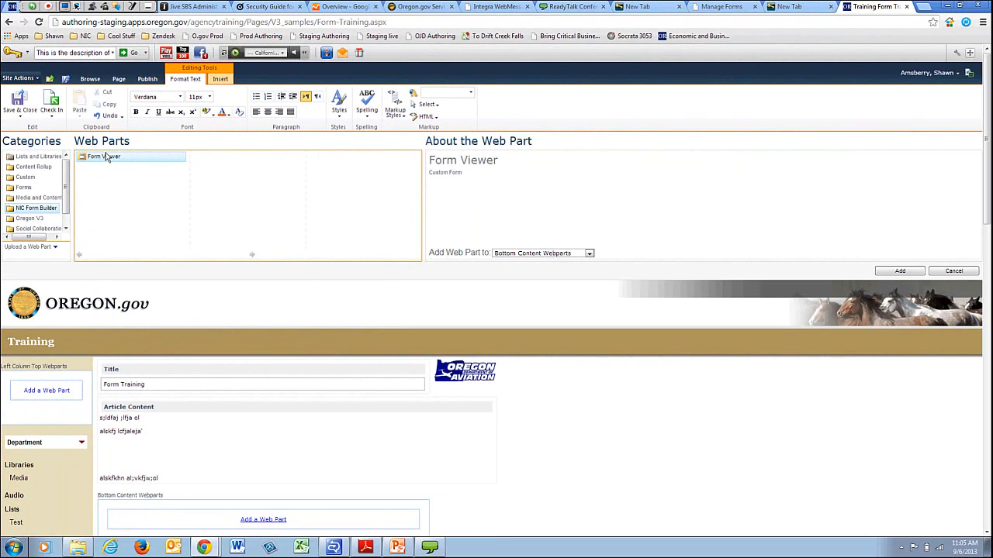
{"action": "left_click", "coordinate": [900, 272]}
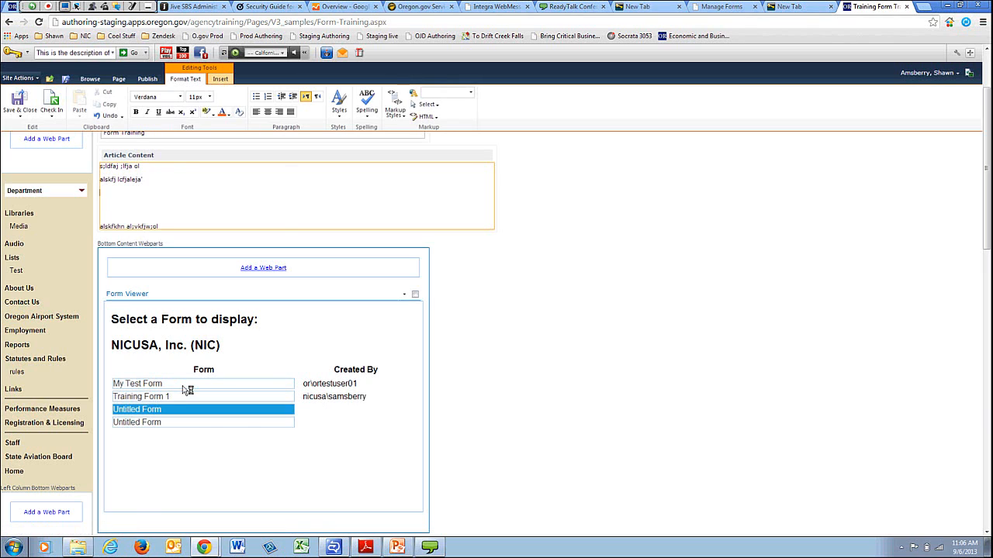
Pick Training Form 1 in the Form Viewer list, then choose Edit Web Part from its menu.
{"action": "left_click", "coordinate": [148, 397]}
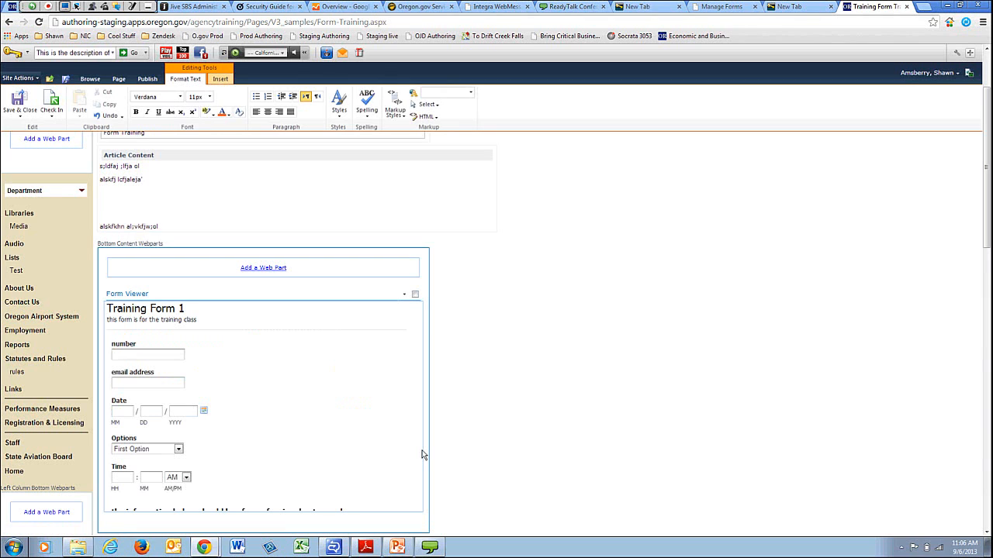
{"action": "scroll", "coordinate": [266, 450], "scroll_direction": "down", "scroll_amount": 2}
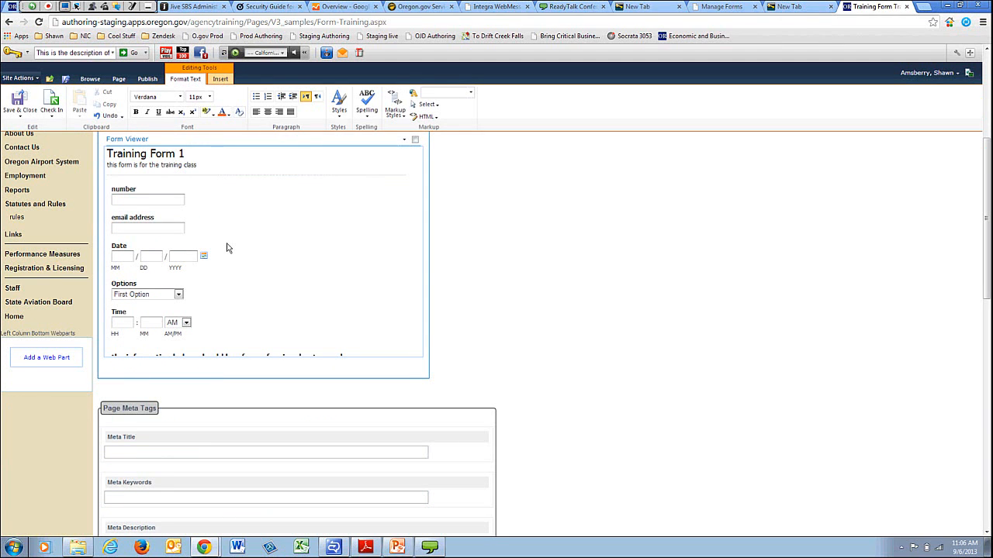
{"action": "scroll", "coordinate": [227, 248], "scroll_direction": "up", "scroll_amount": 1}
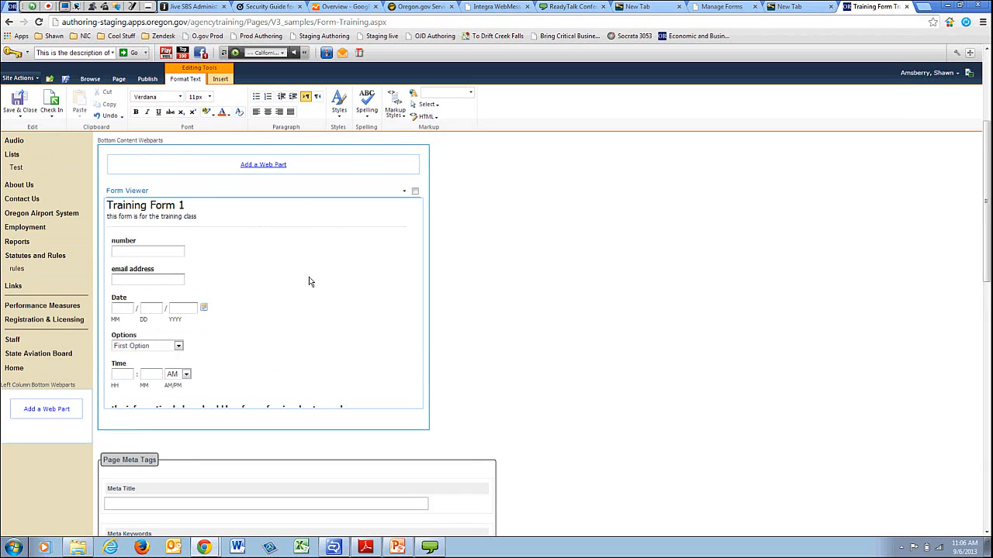
{"action": "left_click", "coordinate": [404, 191]}
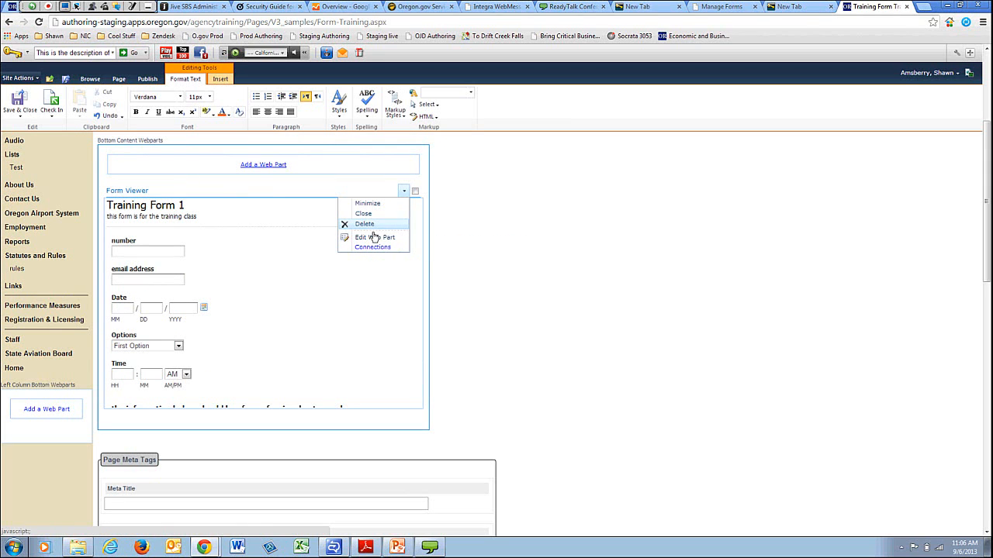
{"action": "left_click", "coordinate": [374, 237]}
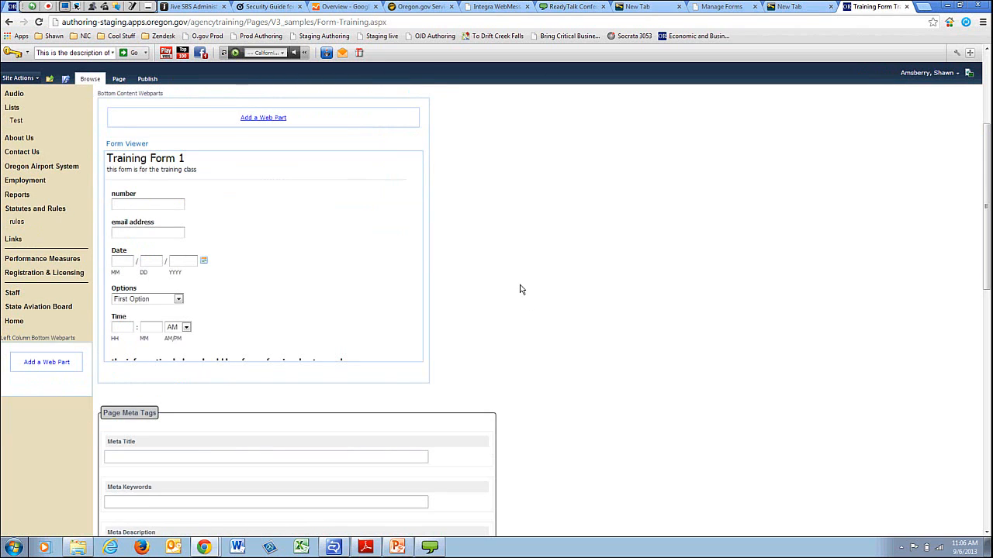
Scroll through the saved page to review the embedded Training Form 1 down to its Submit button.
{"action": "scroll", "coordinate": [519, 286], "scroll_direction": "up", "scroll_amount": 5}
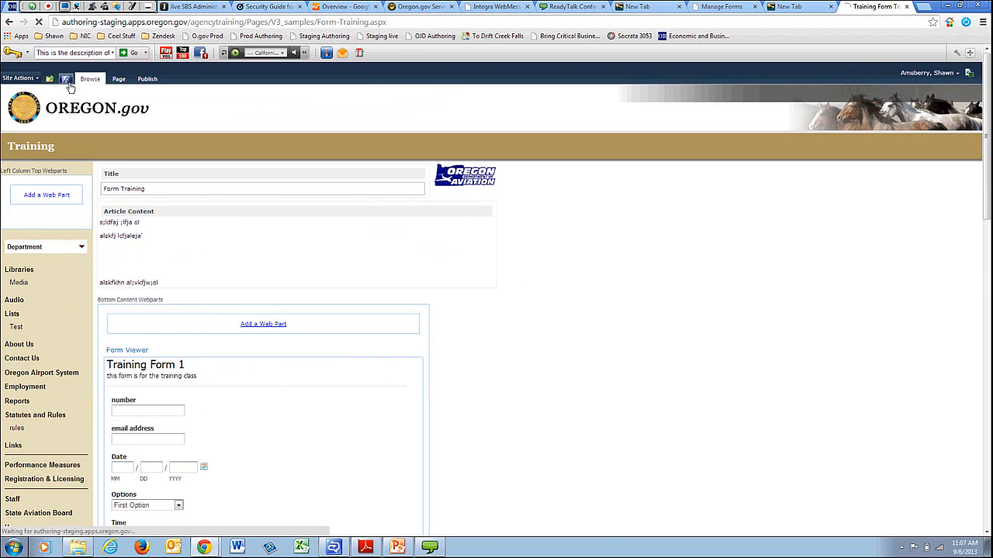
{"action": "scroll", "coordinate": [456, 282], "scroll_direction": "down", "scroll_amount": 4}
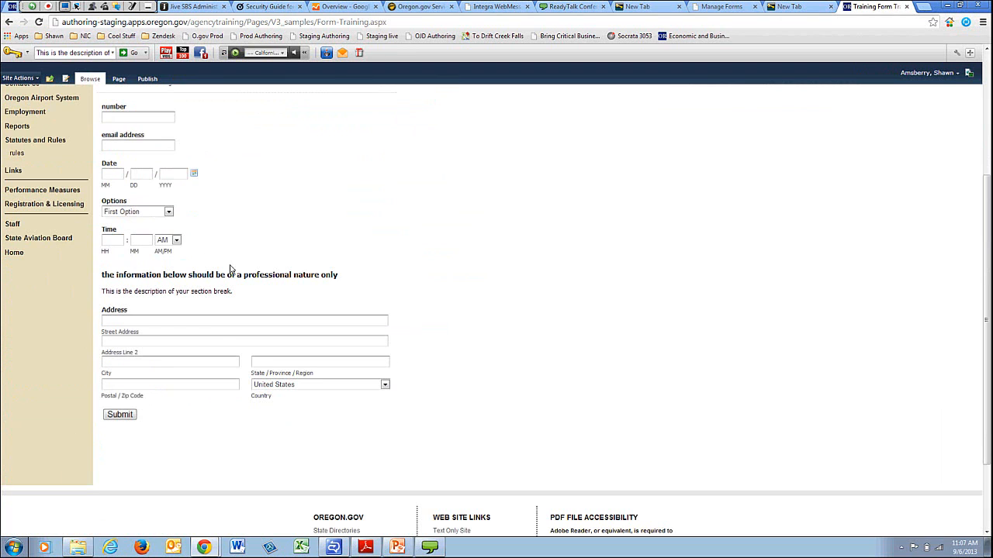
{"action": "scroll", "coordinate": [229, 269], "scroll_direction": "up", "scroll_amount": 3}
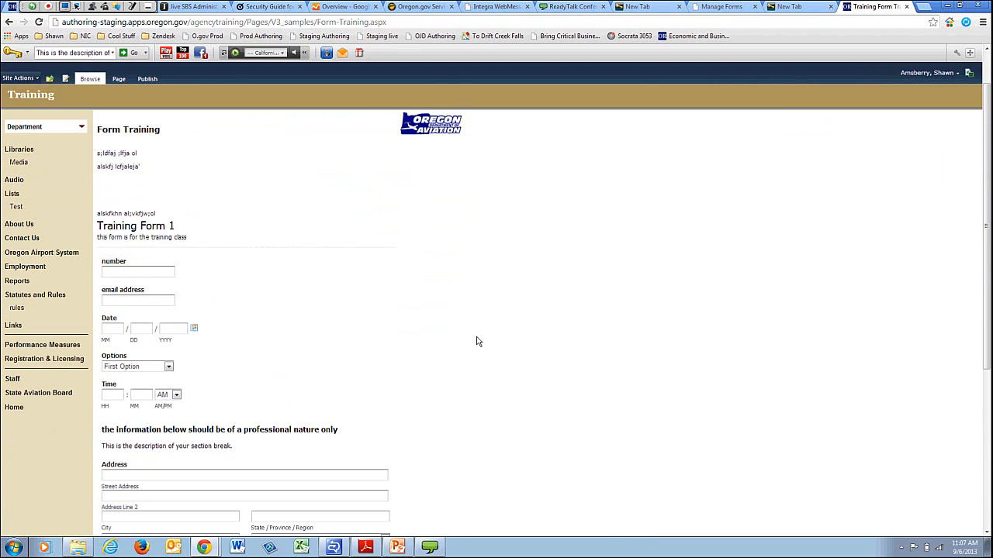
{"action": "scroll", "coordinate": [476, 339], "scroll_direction": "down", "scroll_amount": 3}
{"action": "scroll", "coordinate": [182, 292], "scroll_direction": "up", "scroll_amount": 2}
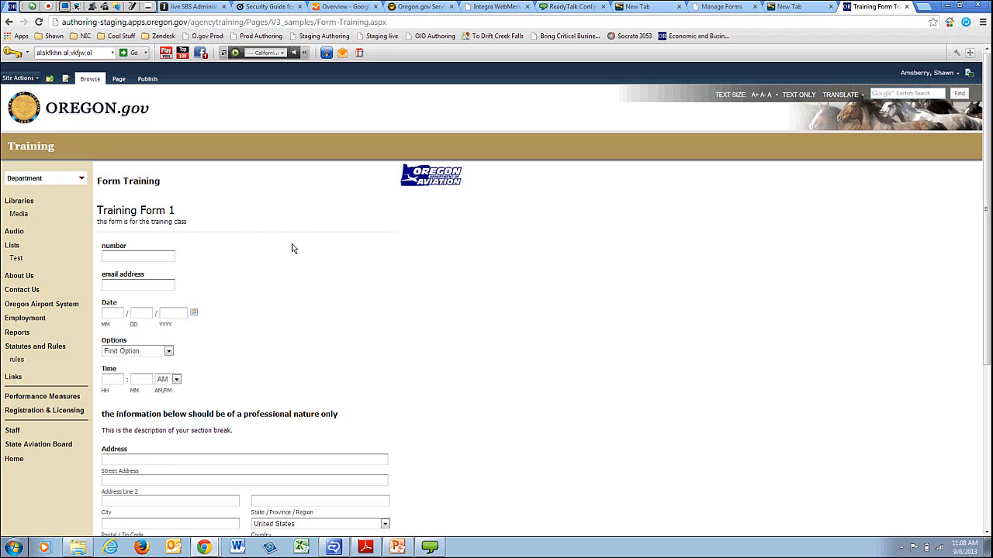
{"action": "scroll", "coordinate": [292, 248], "scroll_direction": "down", "scroll_amount": 3}
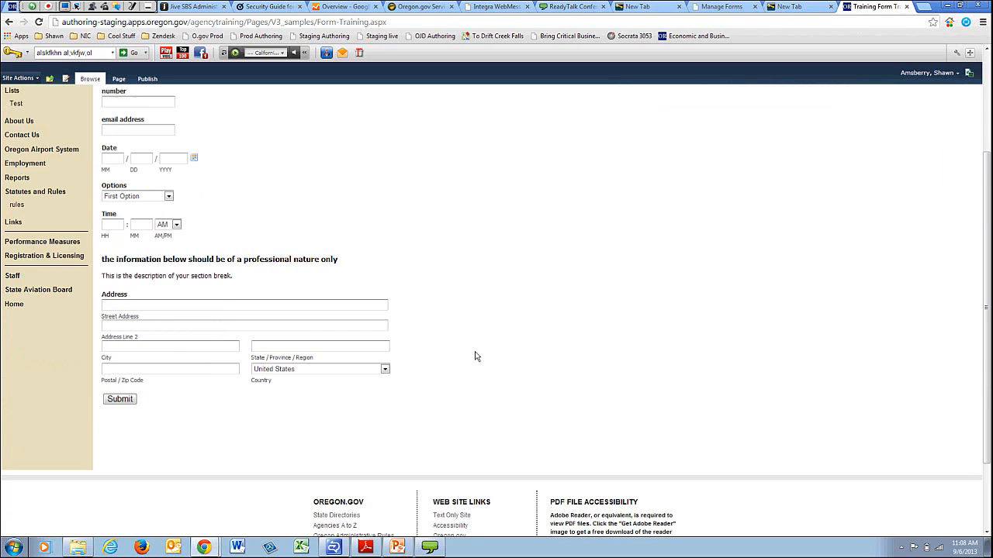
{"action": "scroll", "coordinate": [458, 306], "scroll_direction": "up", "scroll_amount": 3}
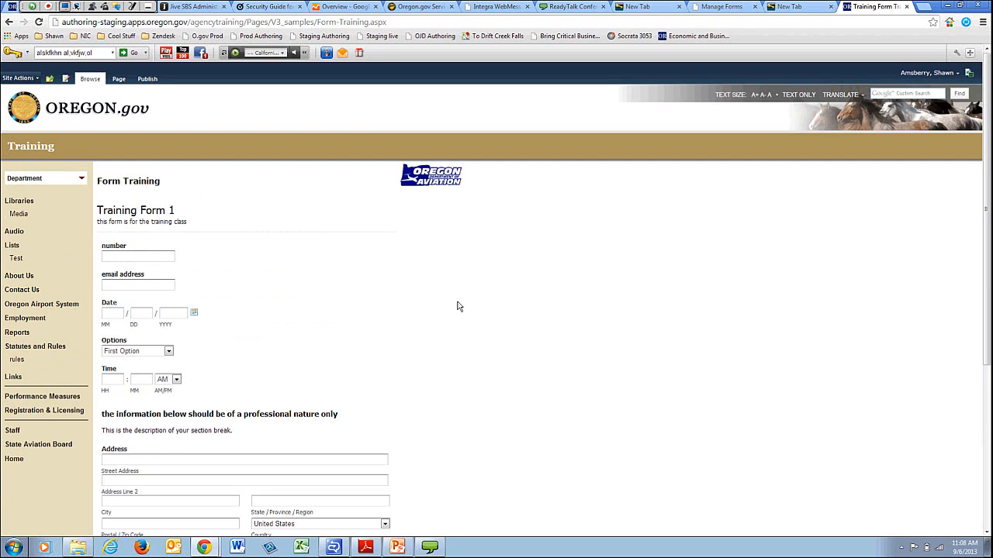
Fill in the number, email, date, option, time and address fields and submit the test entry.
{"action": "left_click", "coordinate": [145, 259]}
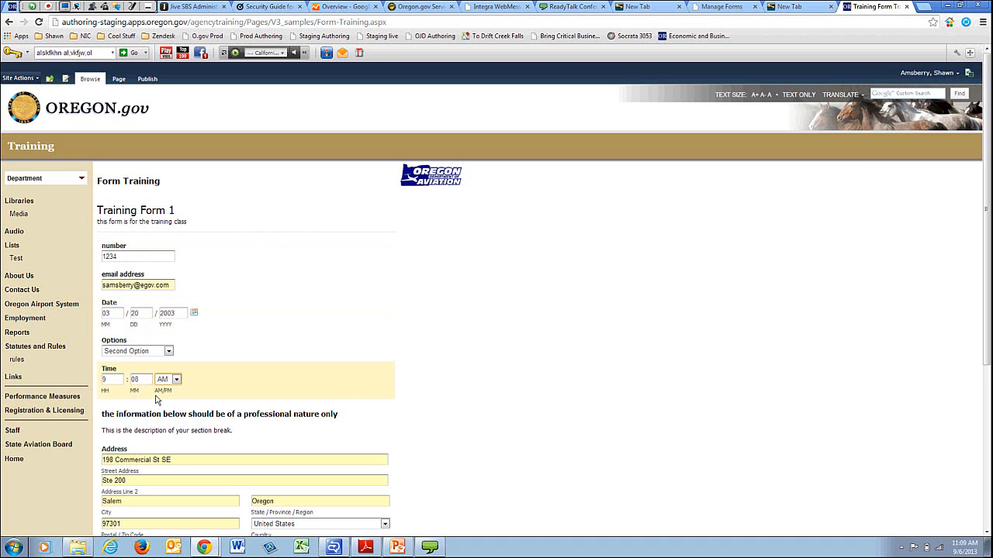
{"action": "scroll", "coordinate": [159, 389], "scroll_direction": "down", "scroll_amount": 2}
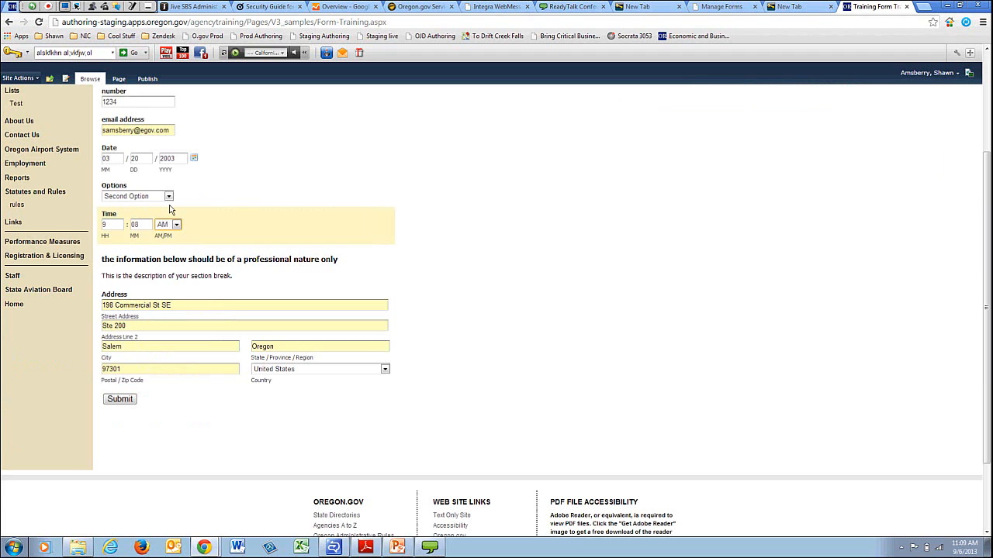
{"action": "left_click", "coordinate": [120, 399]}
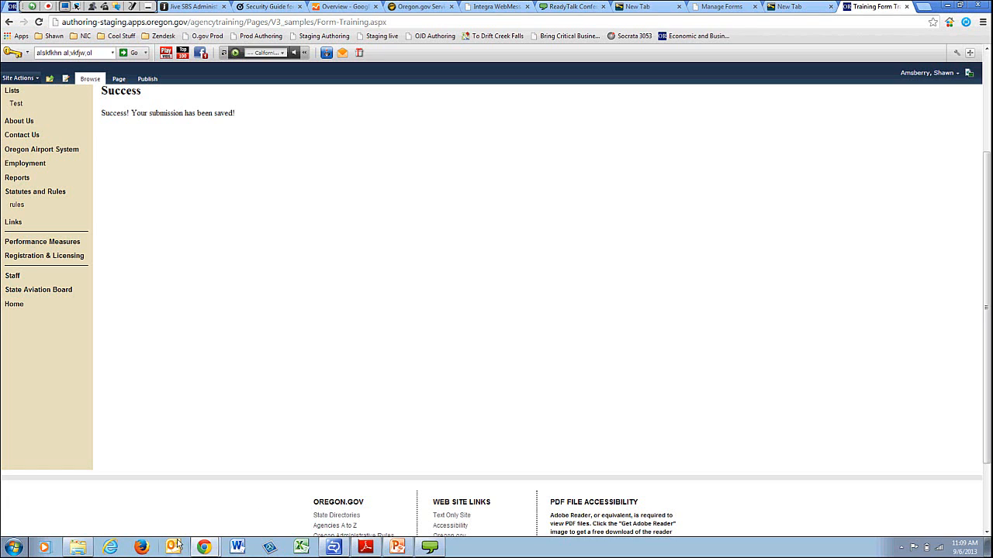
{"action": "scroll", "coordinate": [178, 440], "scroll_direction": "up", "scroll_amount": 2}
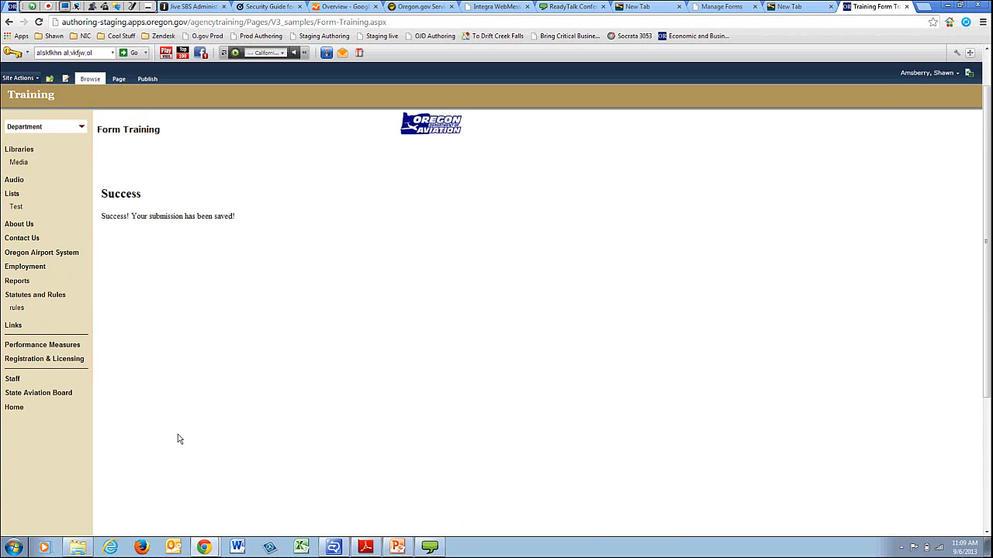
{"action": "scroll", "coordinate": [178, 439], "scroll_direction": "up", "scroll_amount": 1}
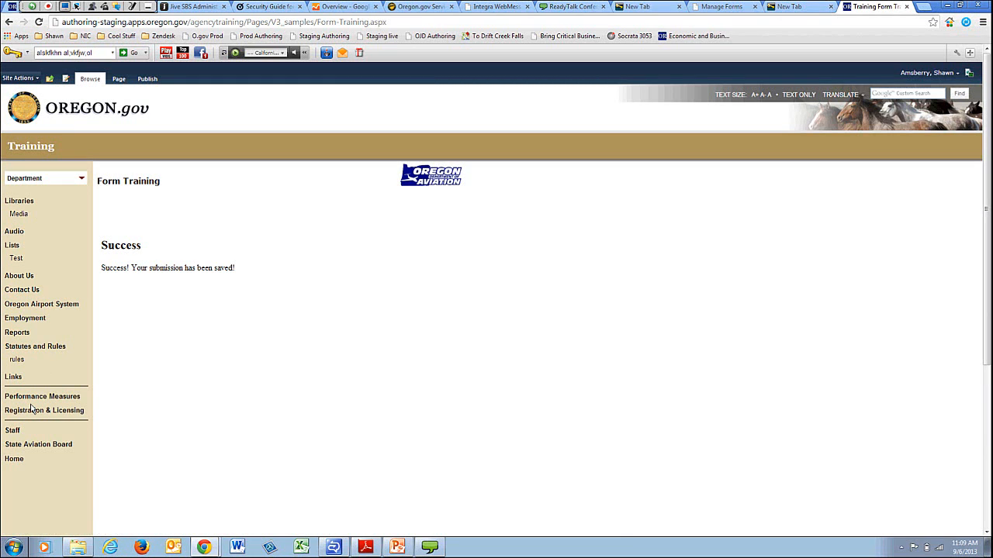
{"action": "scroll", "coordinate": [483, 305], "scroll_direction": "down", "scroll_amount": 2}
{"action": "scroll", "coordinate": [221, 358], "scroll_direction": "down", "scroll_amount": 2}
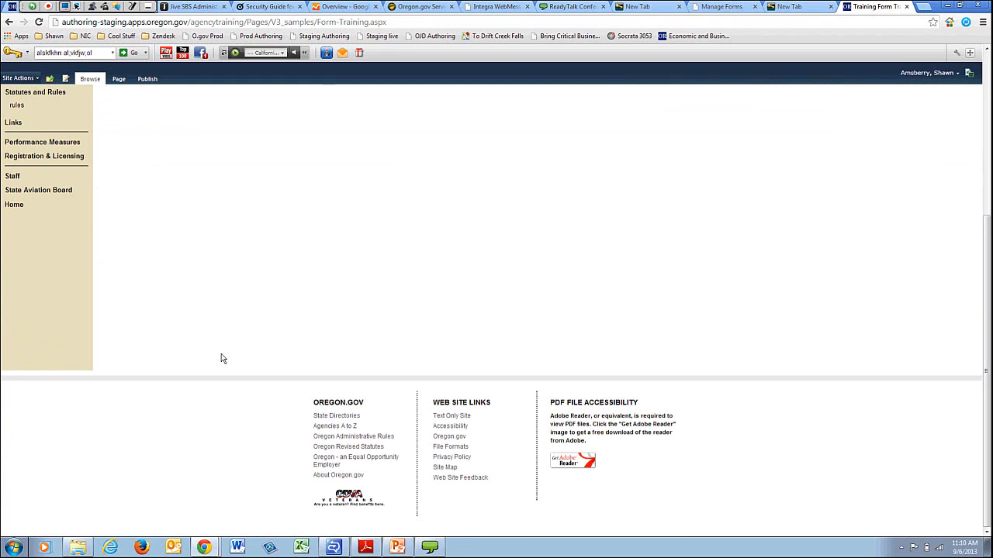
Open the 'Input Received: Training Form 1' email in Outlook and its Entries.csv attachment in Excel.
{"action": "left_click", "coordinate": [174, 547]}
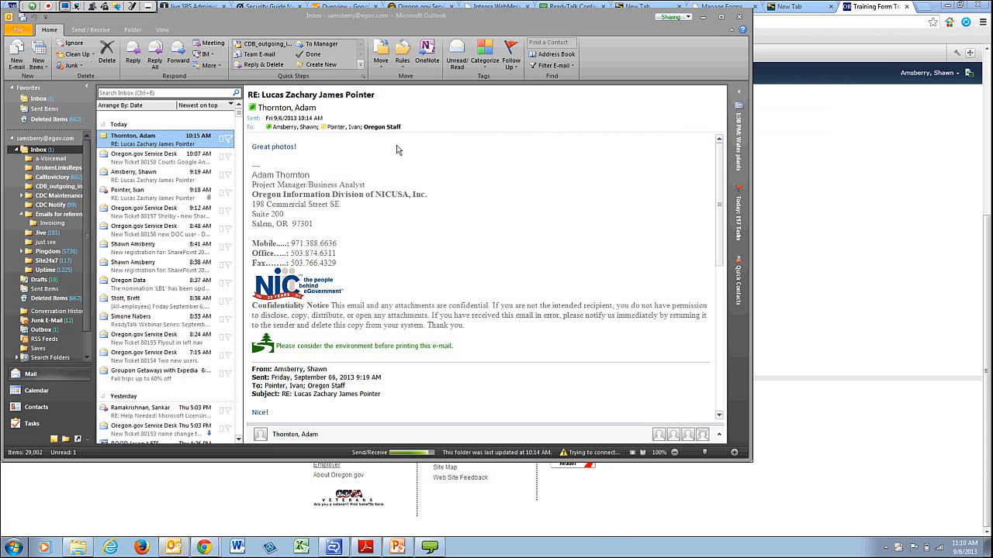
{"action": "left_click", "coordinate": [41, 102]}
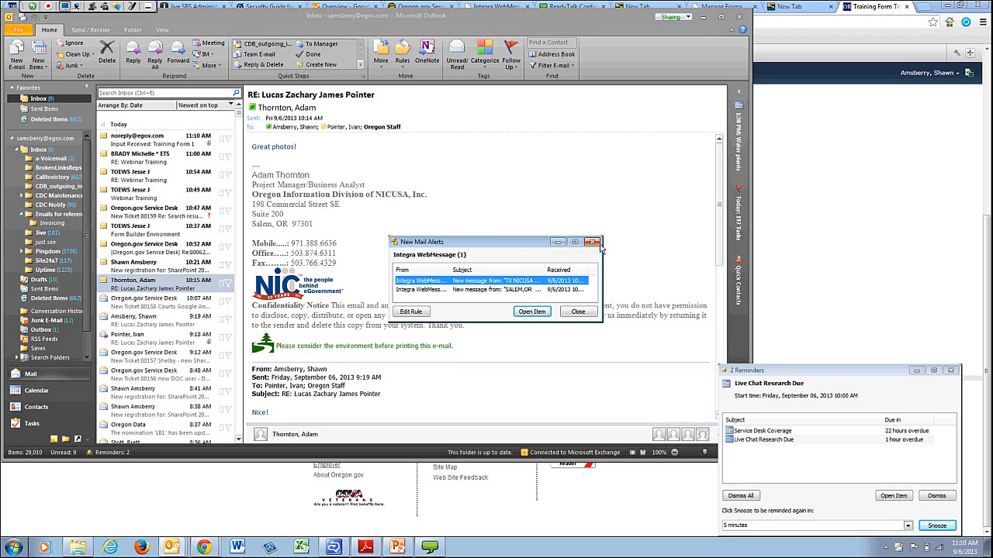
{"action": "left_click", "coordinate": [595, 244]}
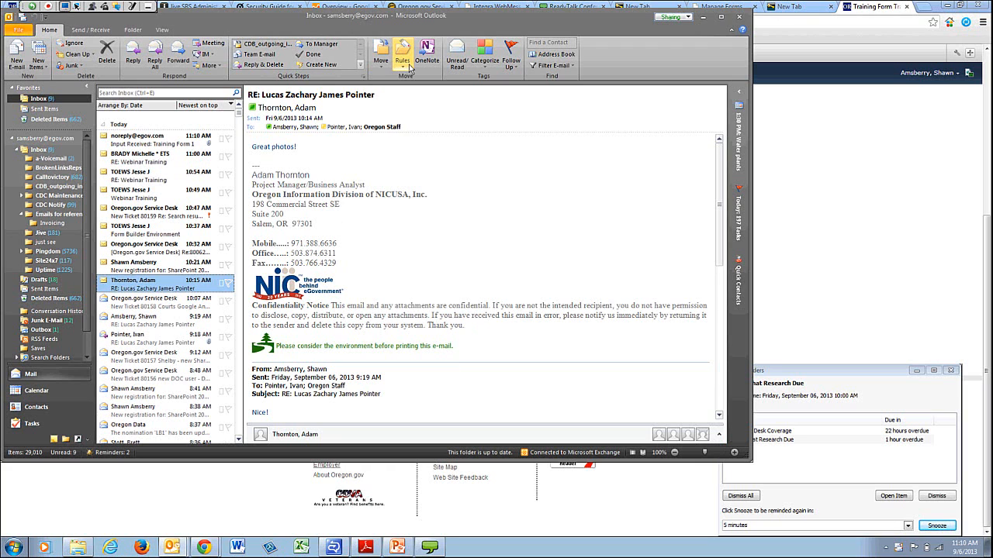
{"action": "left_click", "coordinate": [133, 148]}
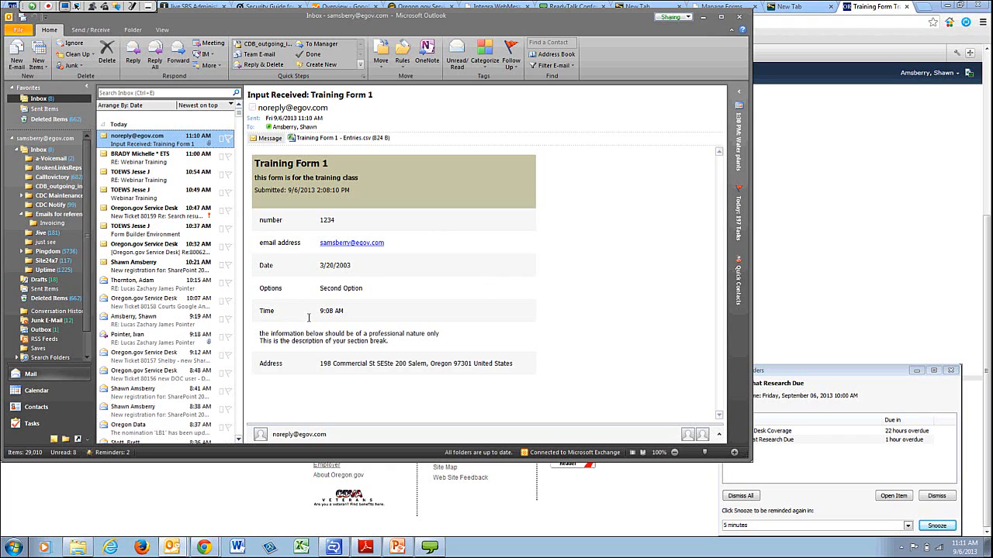
{"action": "double_click", "coordinate": [295, 140]}
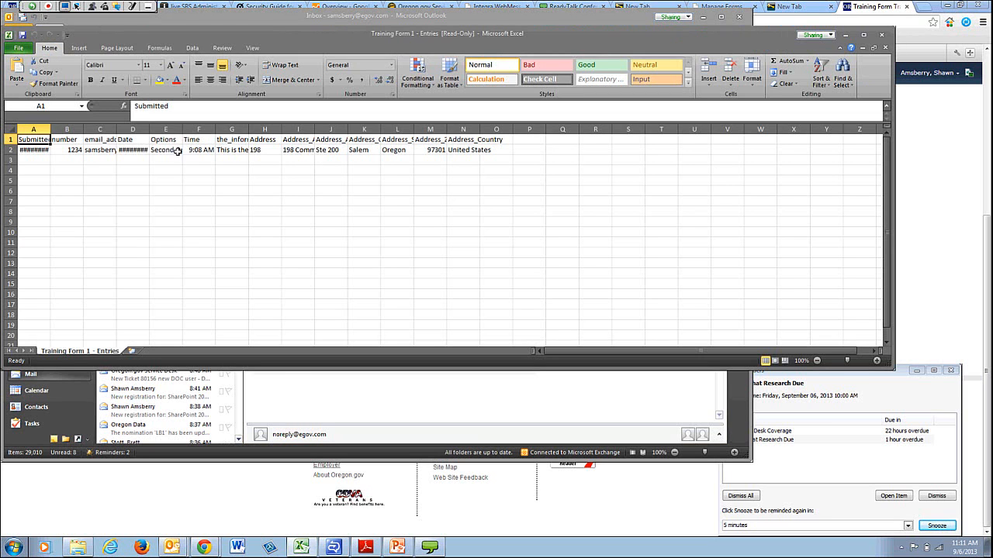